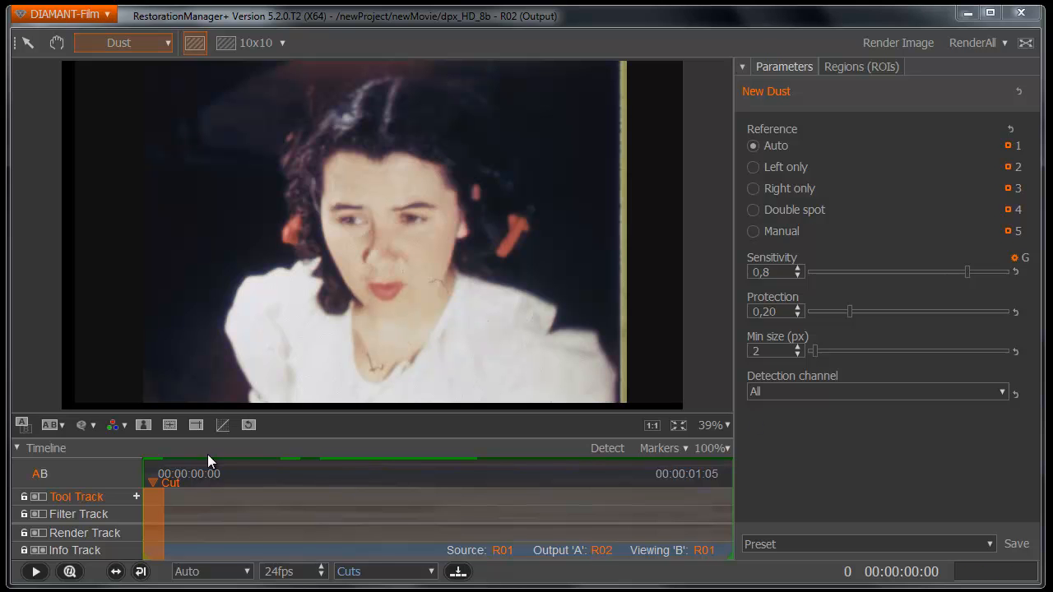
Step: Play the clip, pause it midway and step back and forth around frame 14 to inspect the dust on the image
{"action": "left_click", "coordinate": [37, 572]}
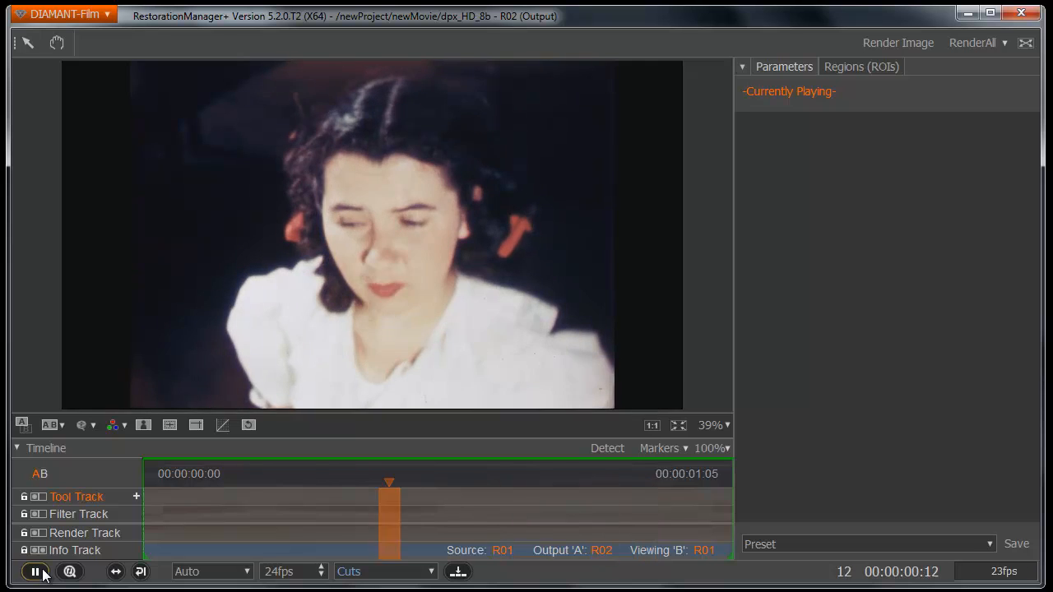
{"action": "left_click", "coordinate": [43, 571]}
{"action": "key", "text": "Left"}
{"action": "key", "text": "Left"}
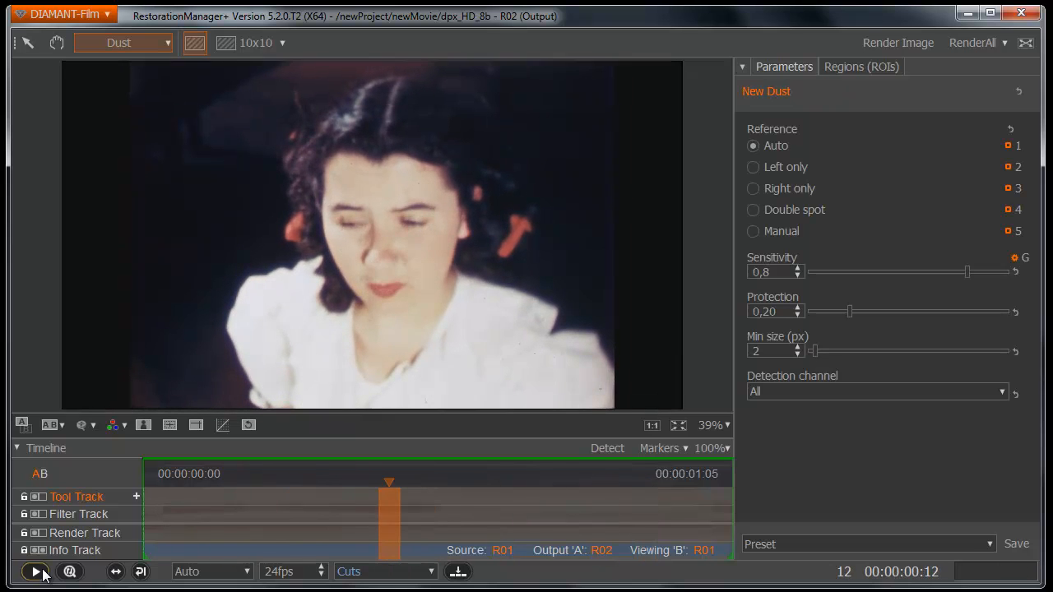
{"action": "key", "text": "Right"}
{"action": "key", "text": "Right"}
{"action": "key", "text": "Right"}
{"action": "key", "text": "Left"}
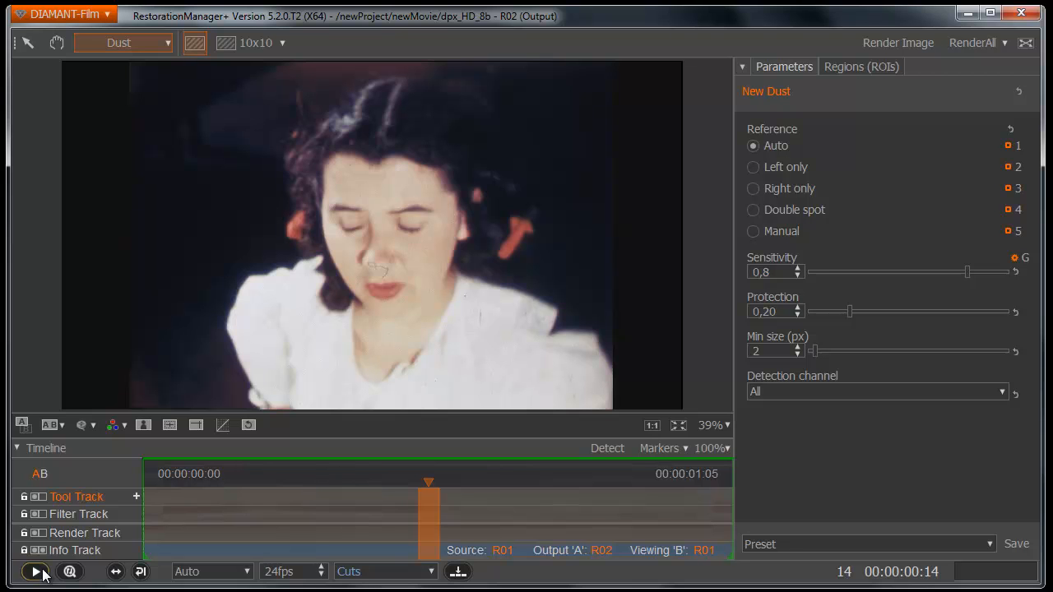
{"action": "key", "text": "Right"}
{"action": "key", "text": "Right"}
{"action": "key", "text": "Left"}
{"action": "key", "text": "Left"}
{"action": "key", "text": "Left"}
{"action": "key", "text": "Right"}
{"action": "key", "text": "Right"}
{"action": "key", "text": "Left"}
{"action": "key", "text": "Right"}
{"action": "key", "text": "Left"}
Step: Add a Dust filter to the Filter Track
{"action": "left_click", "coordinate": [97, 525]}
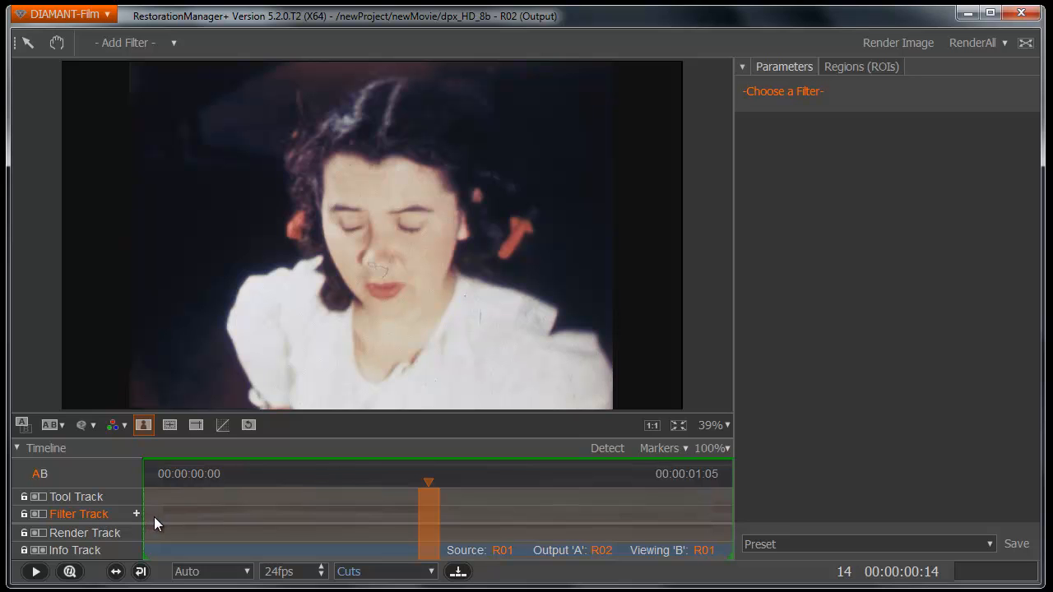
{"action": "left_click", "coordinate": [137, 515]}
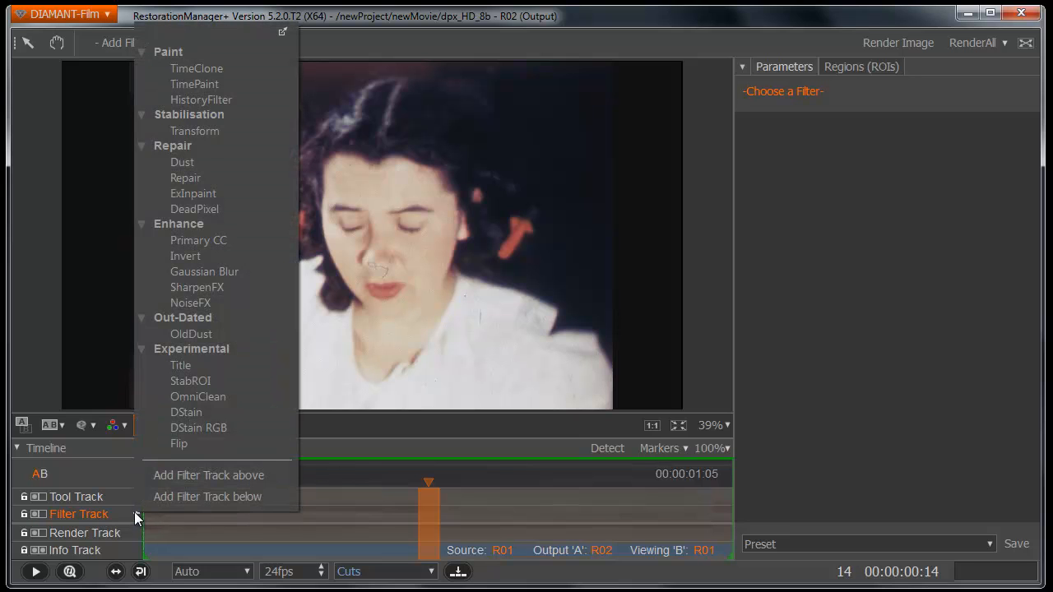
{"action": "left_click", "coordinate": [183, 163]}
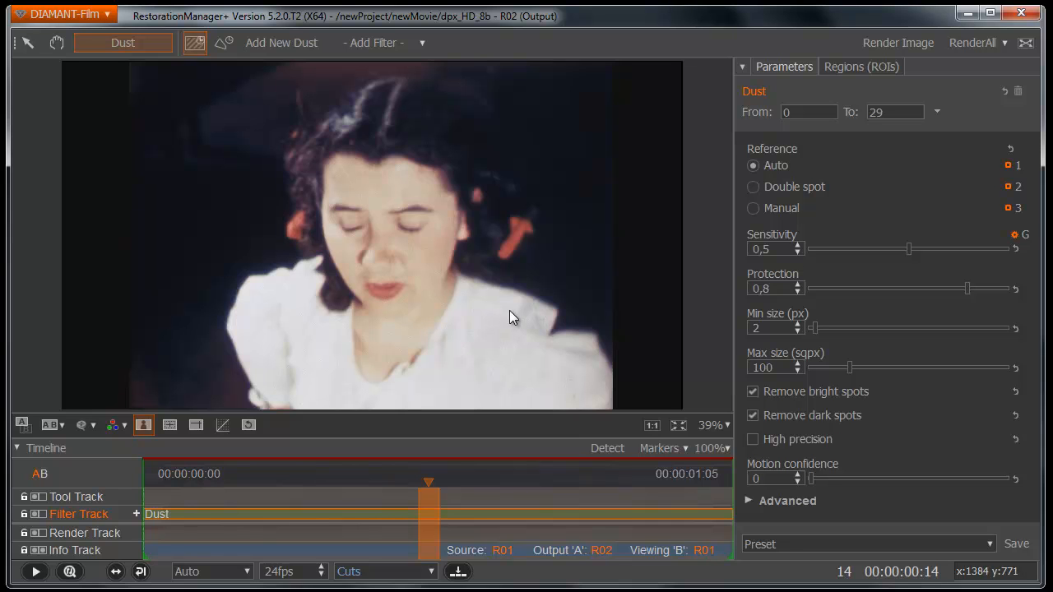
Step: Compare the filtered output with the source at frame 14, also using Difference Mode to examine which spots the filter removes
{"action": "key", "text": "Tab"}
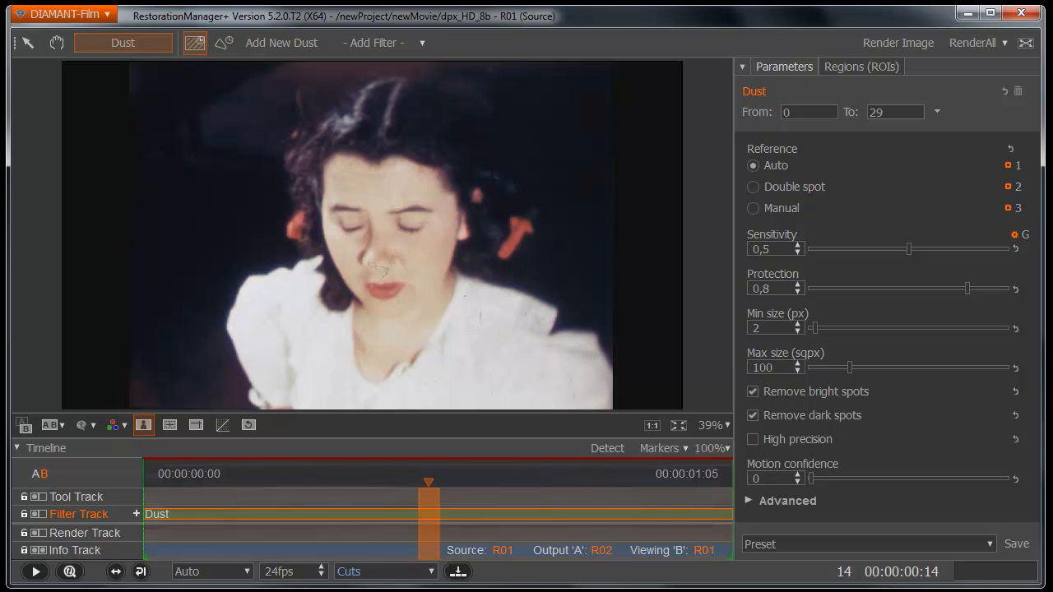
{"action": "key", "text": "Tab"}
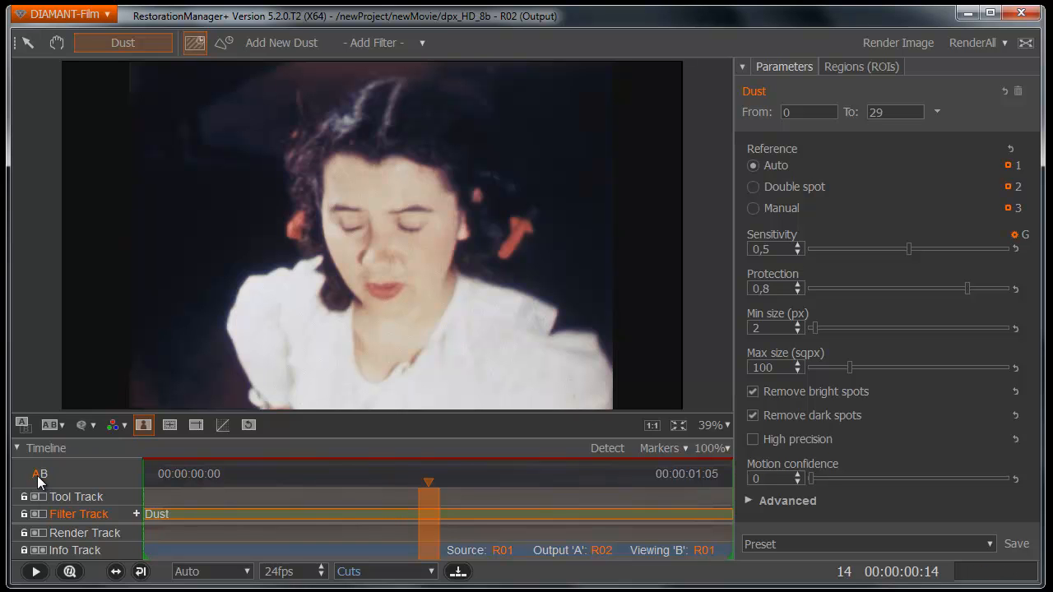
{"action": "key", "text": "Tab"}
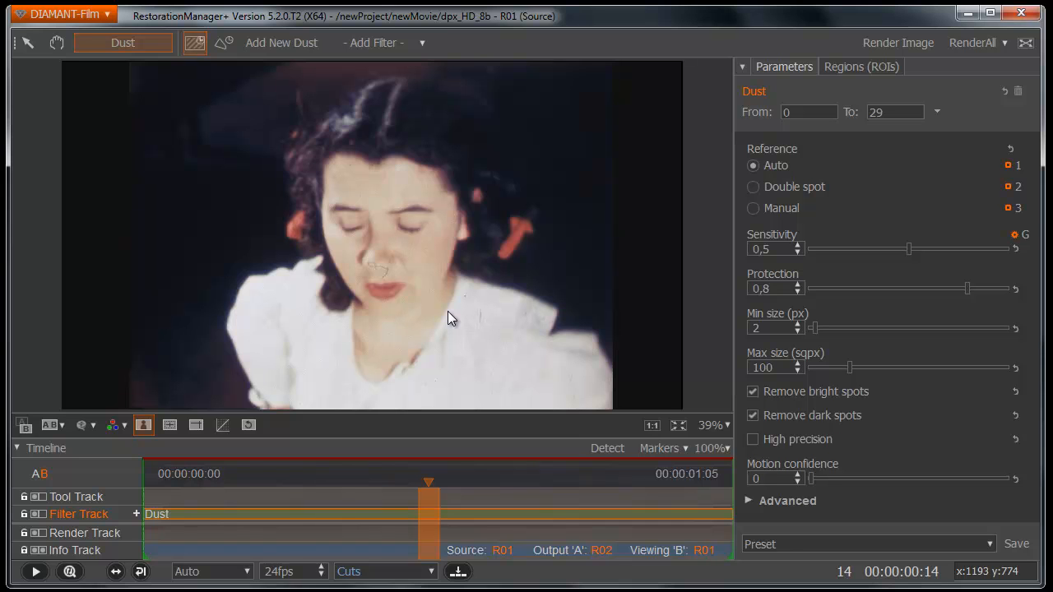
{"action": "left_click", "coordinate": [60, 426]}
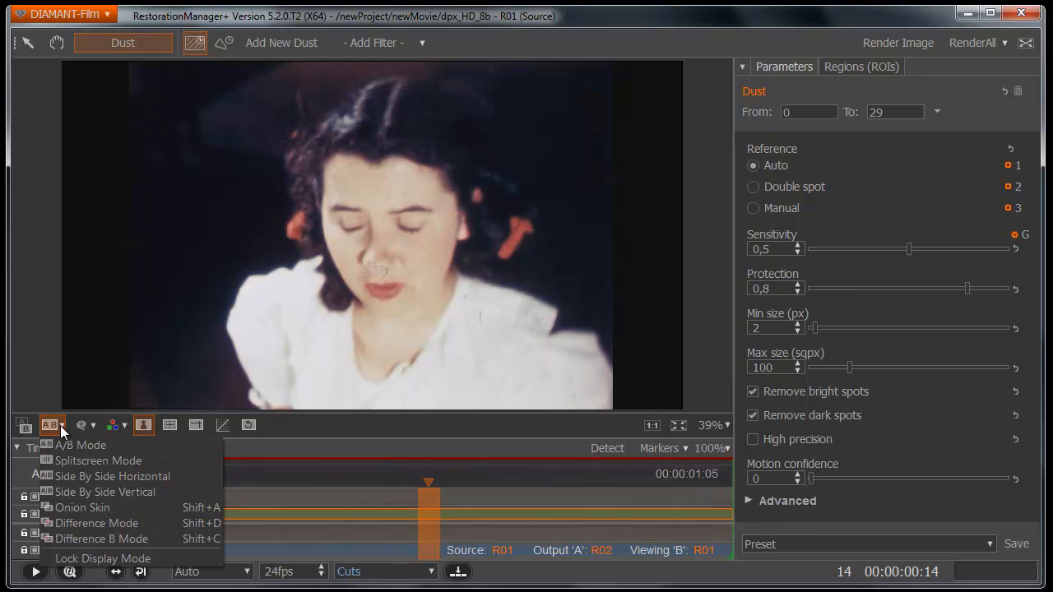
{"action": "left_click", "coordinate": [90, 524]}
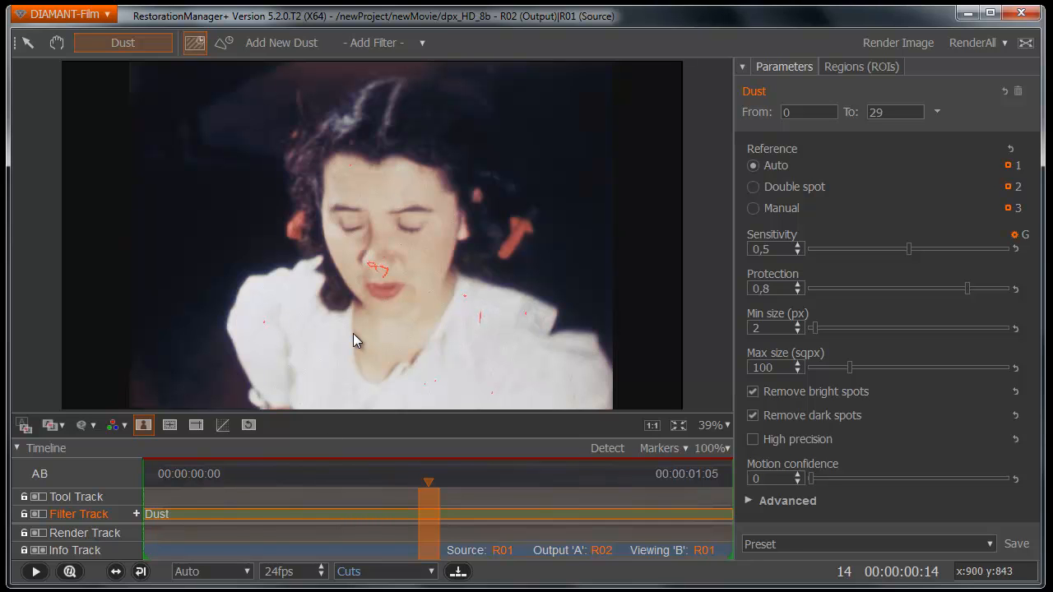
{"action": "key", "text": "a"}
{"action": "key", "text": "d"}
{"action": "key", "text": "d"}
{"action": "key", "text": "d"}
{"action": "key", "text": "d"}
{"action": "key", "text": "d"}
Step: Move to frame 9 and render all frames of the clip with the Dust filter
{"action": "left_click_drag", "start_coordinate": [429, 485], "coordinate": [329, 479]}
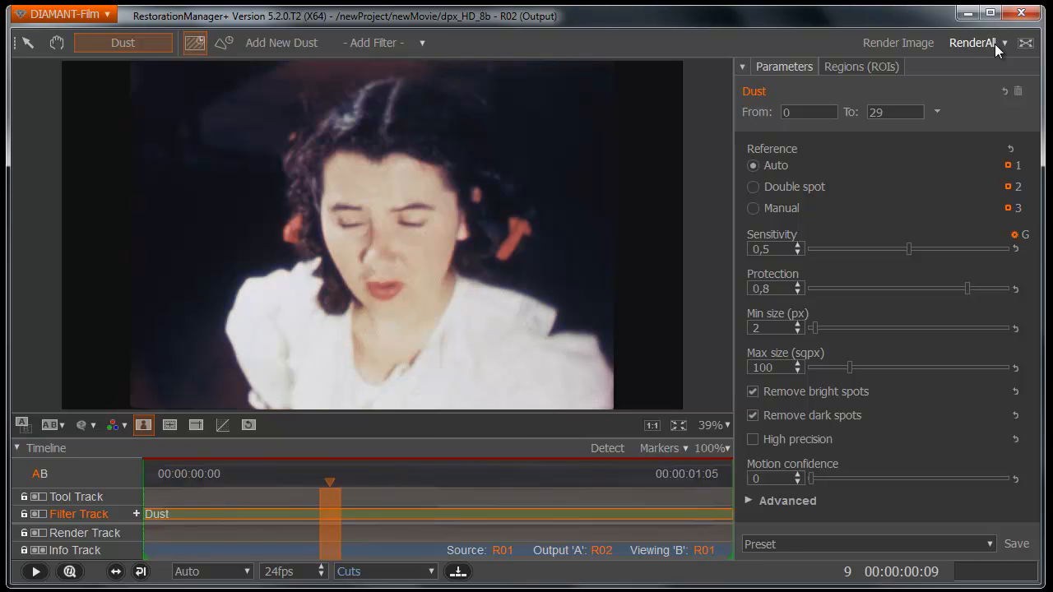
{"action": "left_click", "coordinate": [964, 48]}
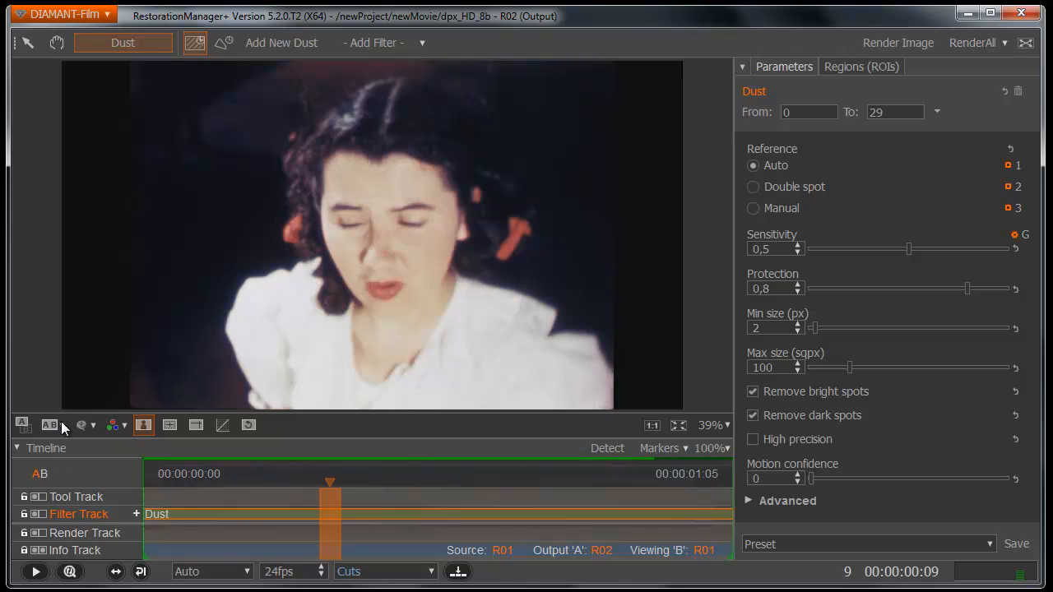
Step: Play the rendered clip and compare its output, source and difference views
{"action": "key", "text": "space"}
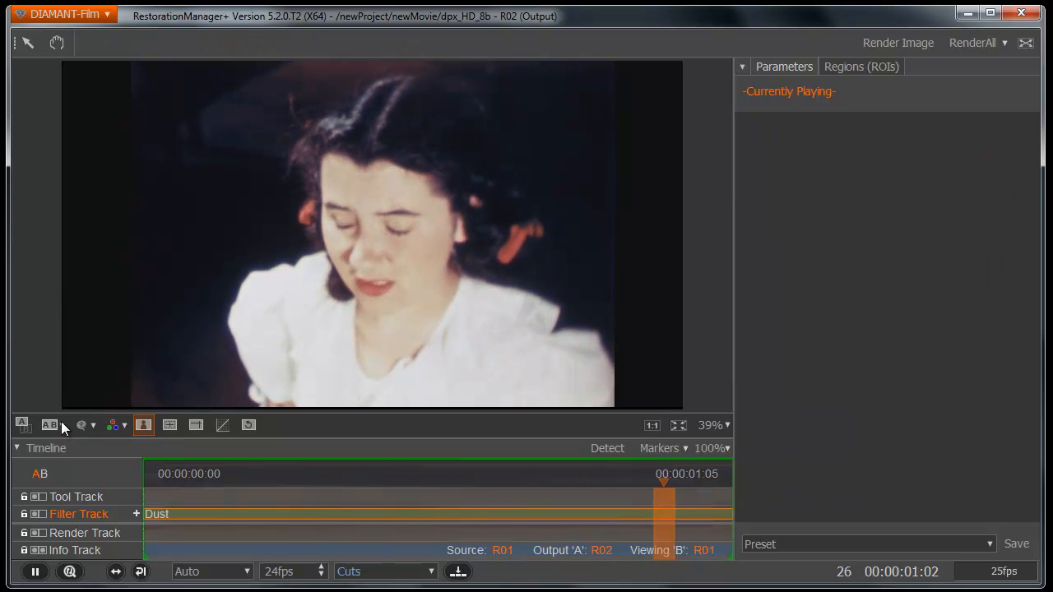
{"action": "left_click", "coordinate": [61, 422]}
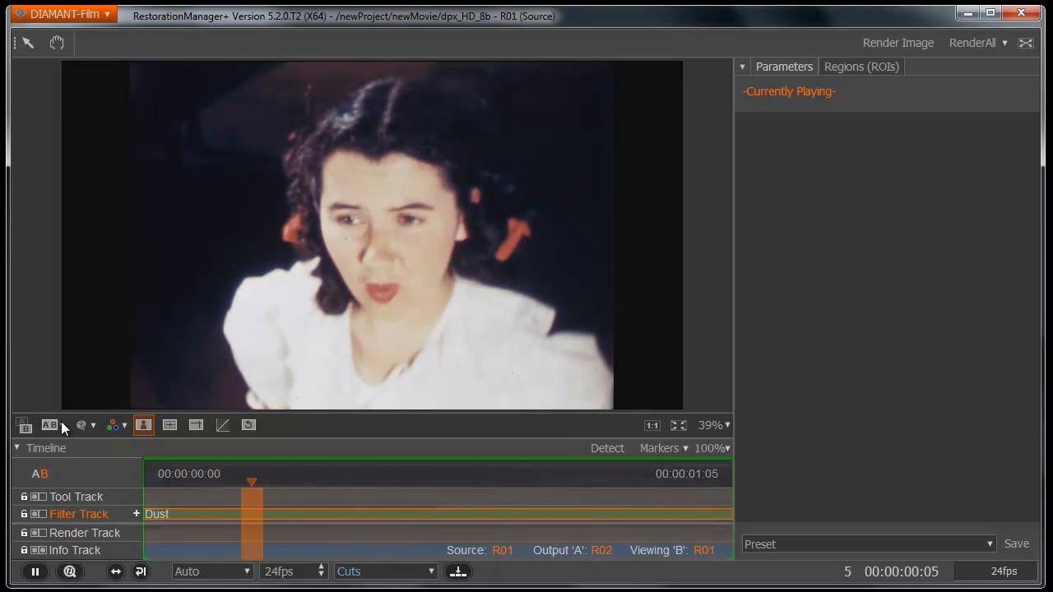
{"action": "left_click", "coordinate": [61, 421]}
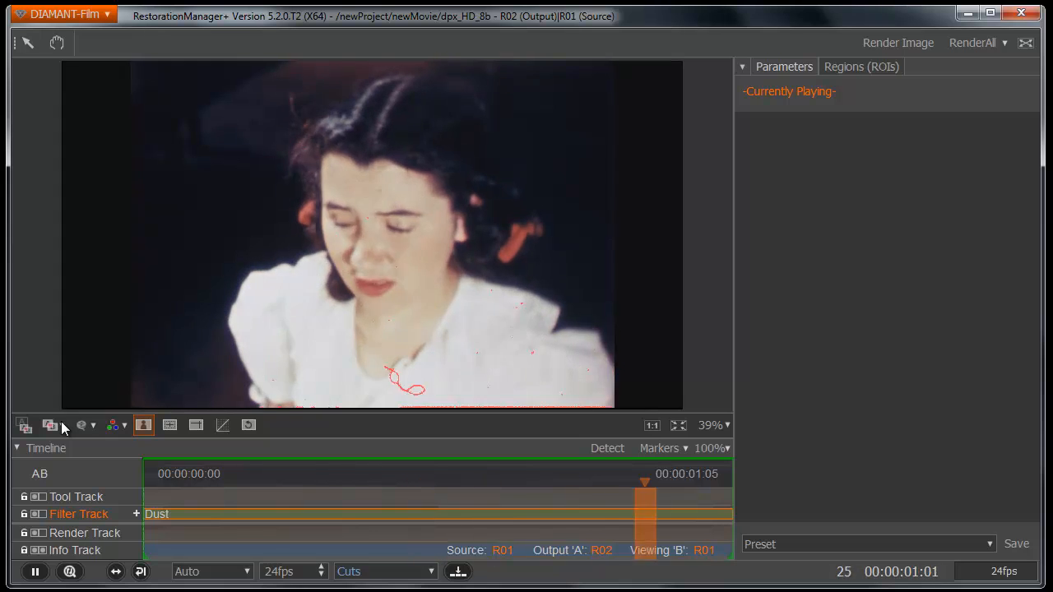
{"action": "left_click", "coordinate": [61, 423]}
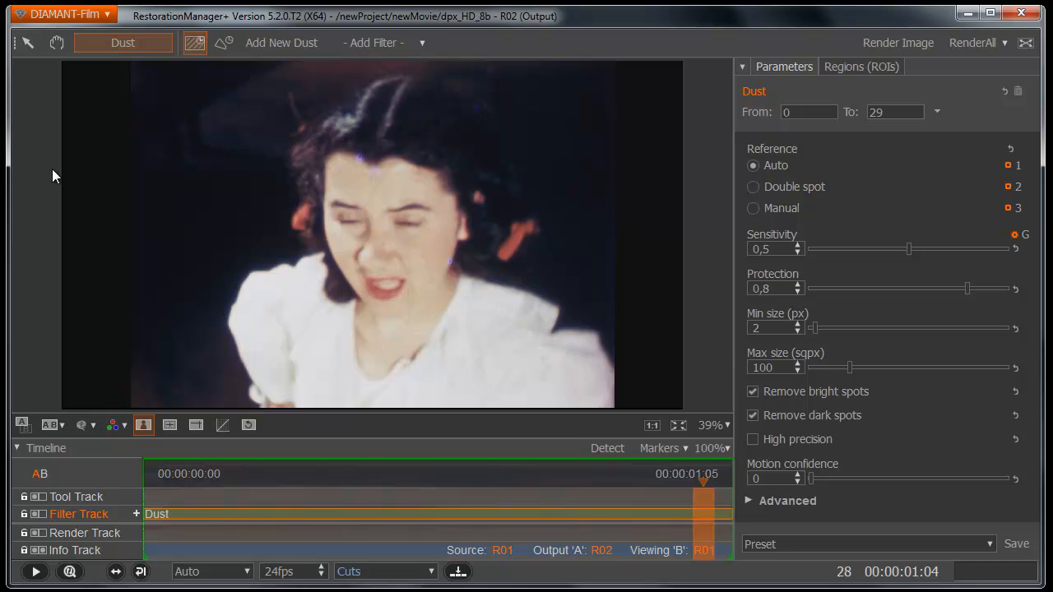
Step: Examine the remaining blue spots around the face on frame 28, comparing output with source and with the neighbouring frames
{"action": "scroll", "coordinate": [407, 149], "scroll_direction": "up", "scroll_amount": 4}
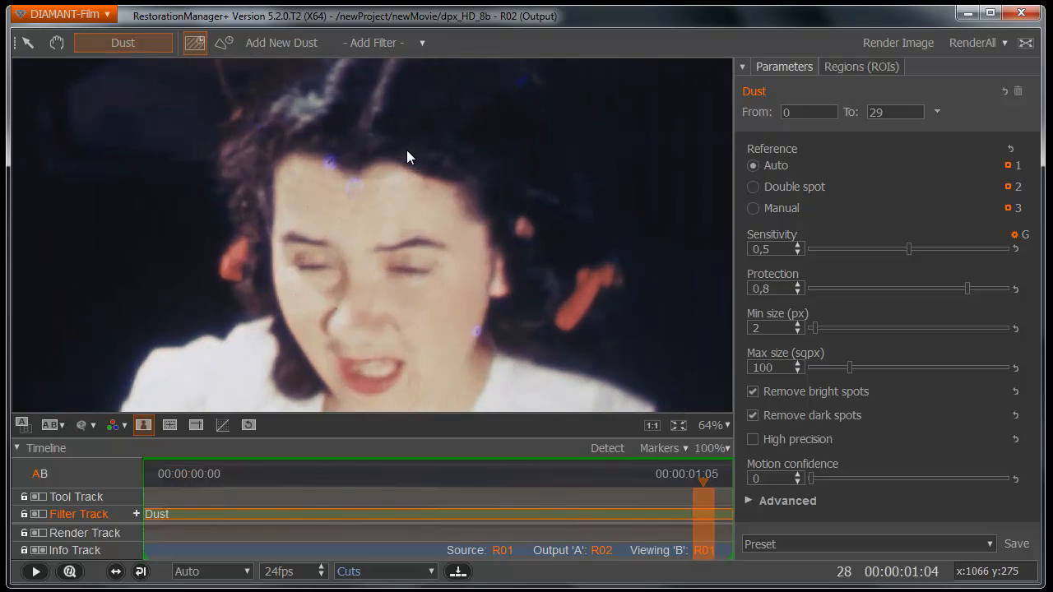
{"action": "key", "text": "Right"}
{"action": "key", "text": "Left"}
{"action": "key", "text": "Left"}
{"action": "key", "text": "Right"}
{"action": "key", "text": "Right"}
{"action": "key", "text": "Left"}
{"action": "key", "text": "space"}
{"action": "key", "text": "space"}
{"action": "key", "text": "space"}
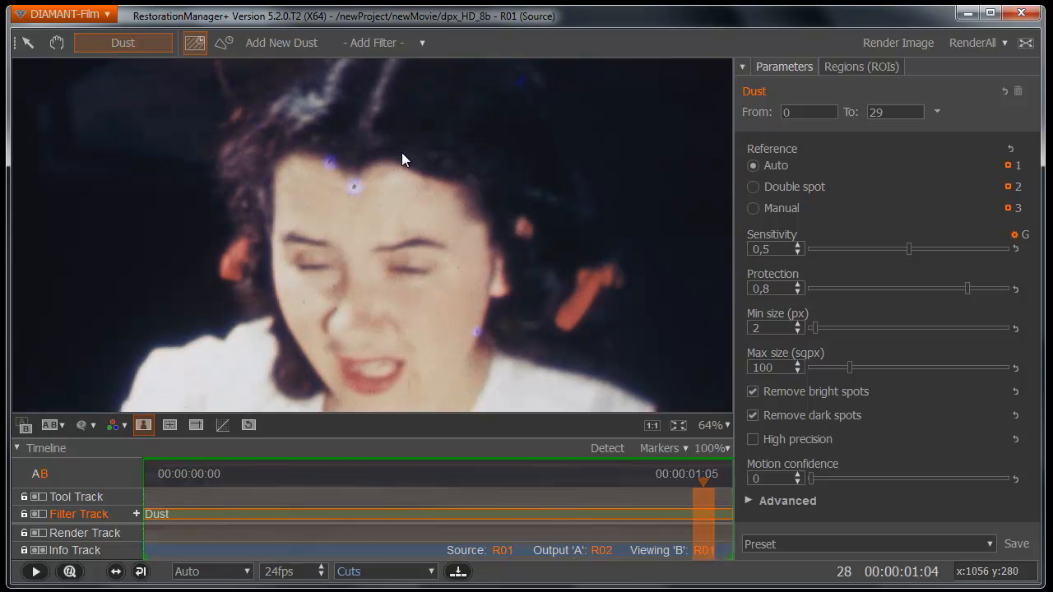
{"action": "key", "text": "space"}
{"action": "key", "text": "space"}
{"action": "key", "text": "space"}
{"action": "key", "text": "space"}
{"action": "key", "text": "space"}
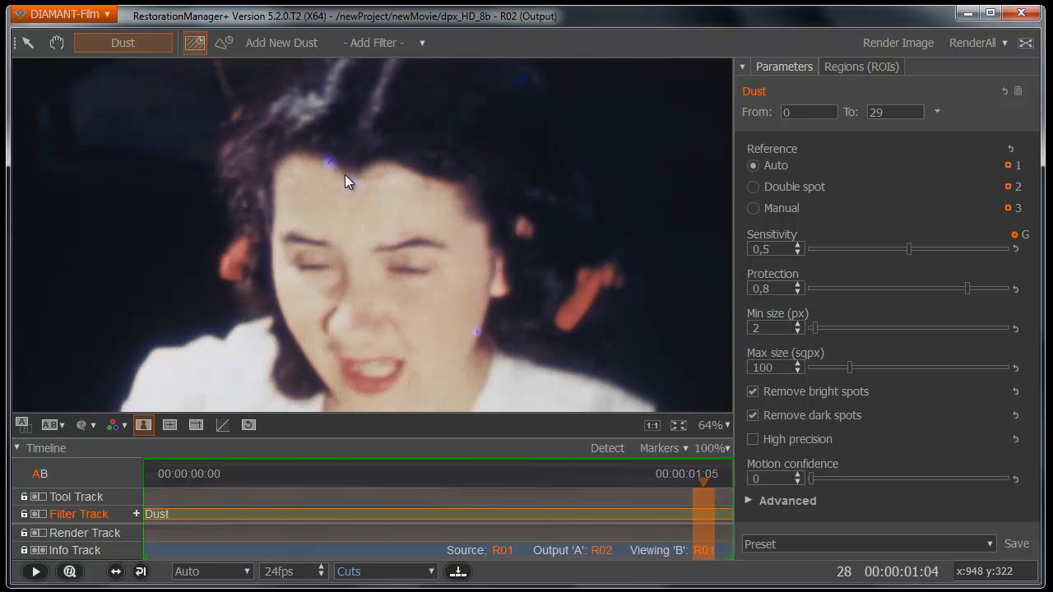
{"action": "scroll", "coordinate": [345, 174], "scroll_direction": "down", "scroll_amount": 1}
{"action": "scroll", "coordinate": [345, 174], "scroll_direction": "down", "scroll_amount": 1}
{"action": "key", "text": "space"}
{"action": "key", "text": "space"}
{"action": "key", "text": "Right"}
{"action": "key", "text": "Left"}
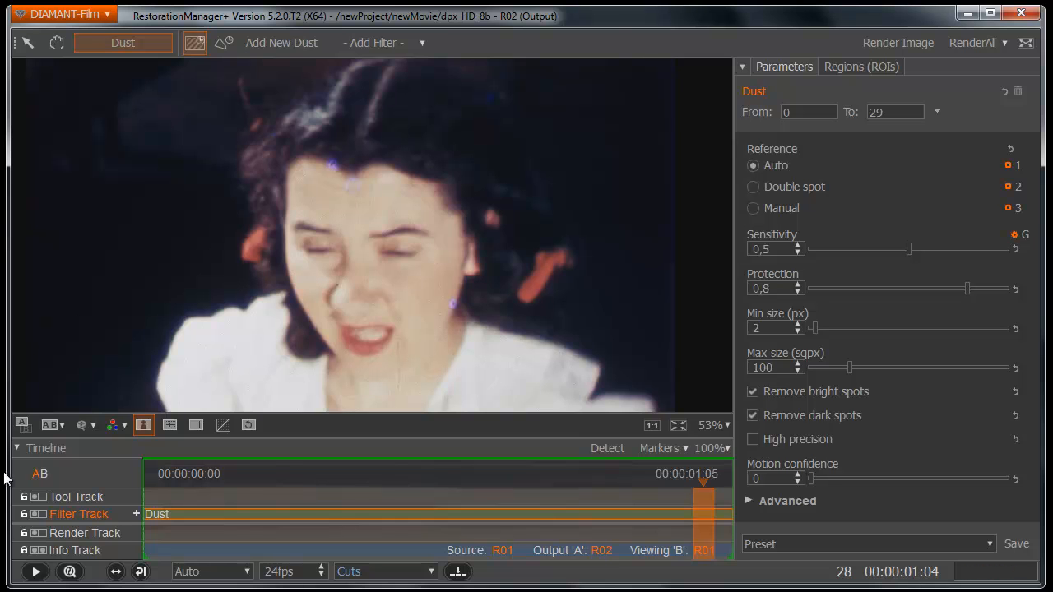
Step: Switch to the Tool Track's Dust tool and mark repair regions over the blue spots at the jaw and the hairline on frame 28
{"action": "left_click", "coordinate": [83, 496]}
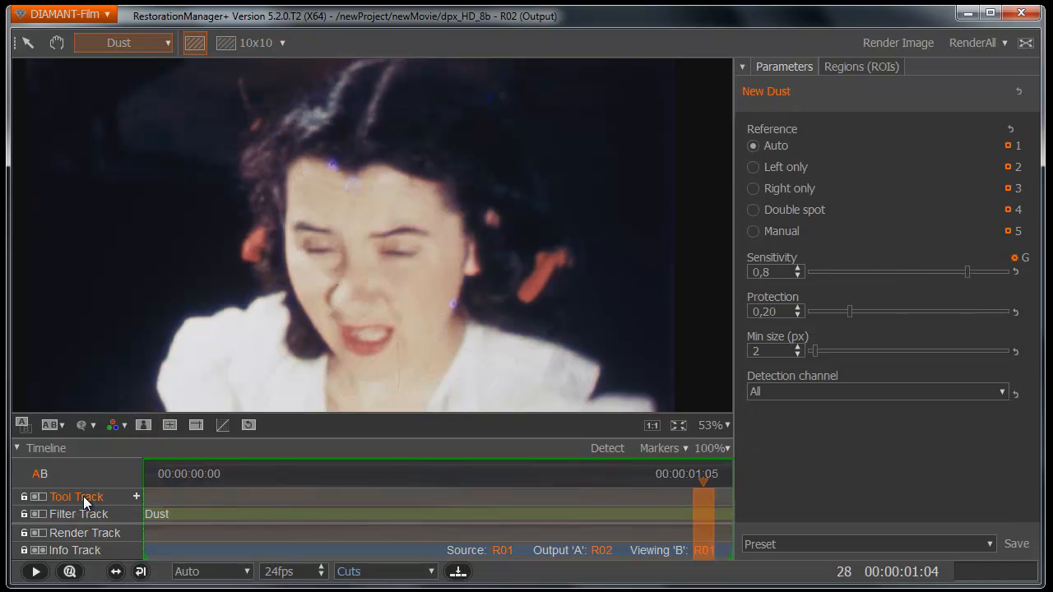
{"action": "left_click", "coordinate": [162, 40]}
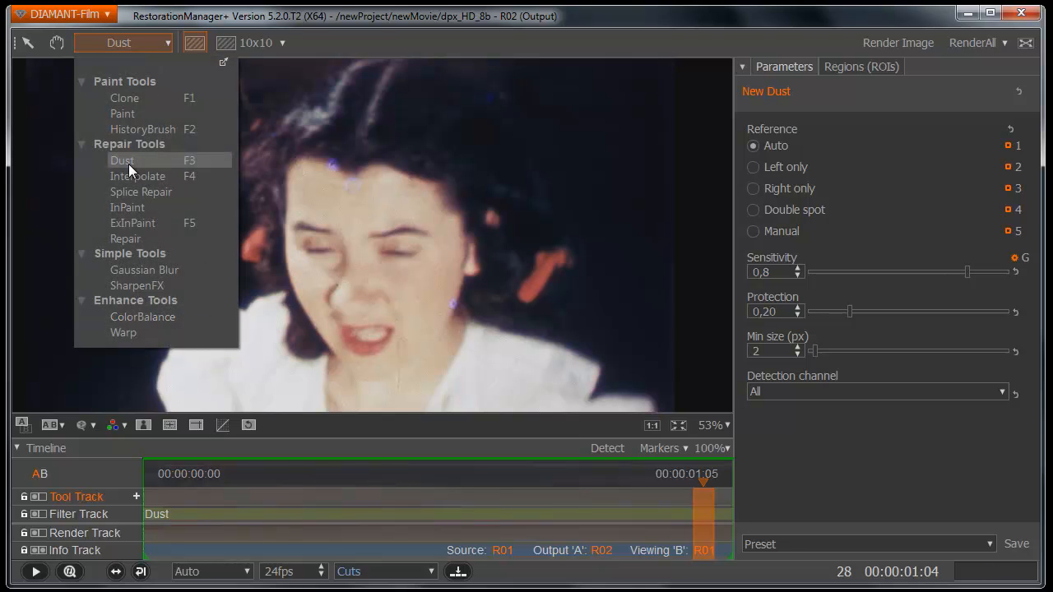
{"action": "left_click", "coordinate": [344, 52]}
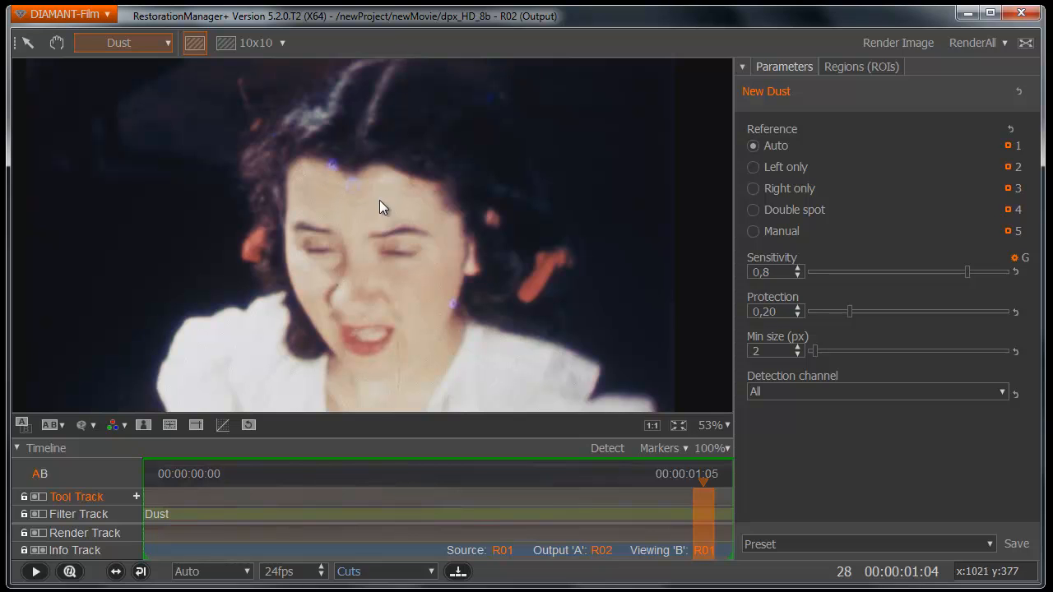
{"action": "left_click_drag", "start_coordinate": [440, 292], "coordinate": [463, 318]}
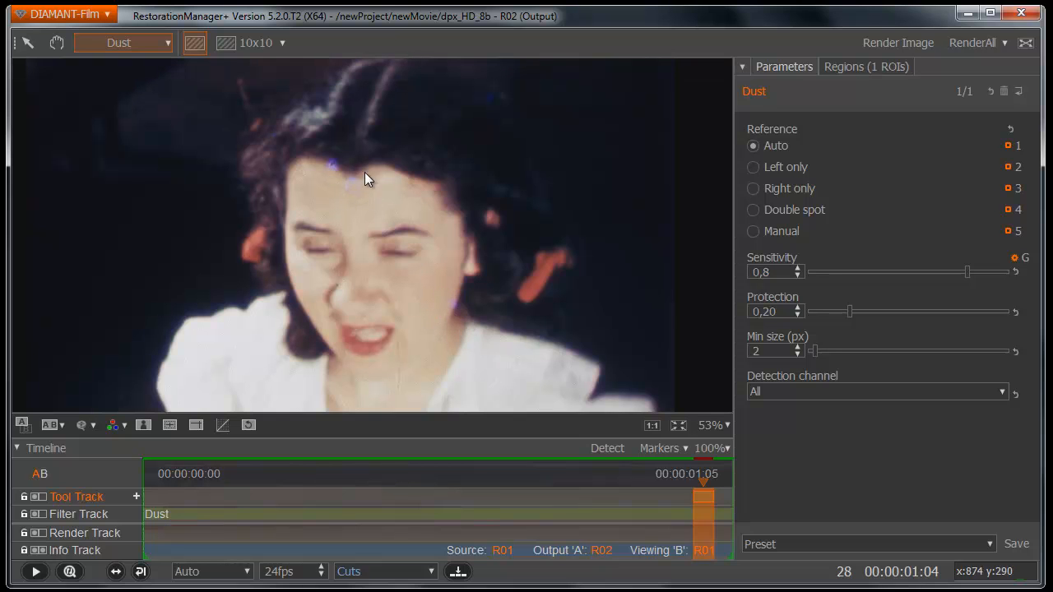
{"action": "left_click_drag", "start_coordinate": [318, 153], "coordinate": [364, 192]}
Step: Set the hairline repair region's detection channel to Blue
{"action": "scroll", "coordinate": [334, 160], "scroll_direction": "up", "scroll_amount": 4}
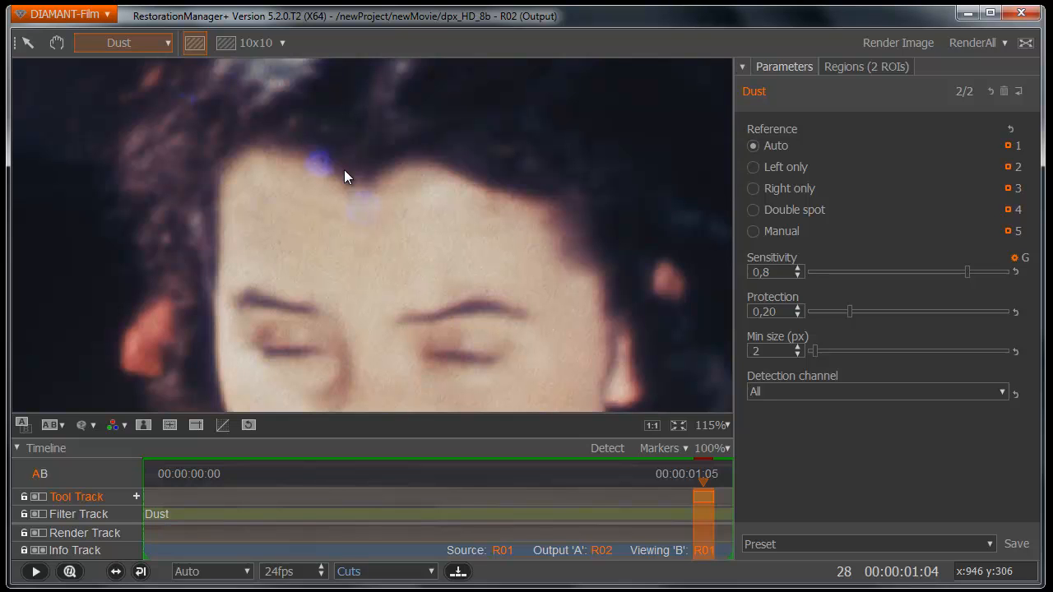
{"action": "left_click", "coordinate": [994, 389]}
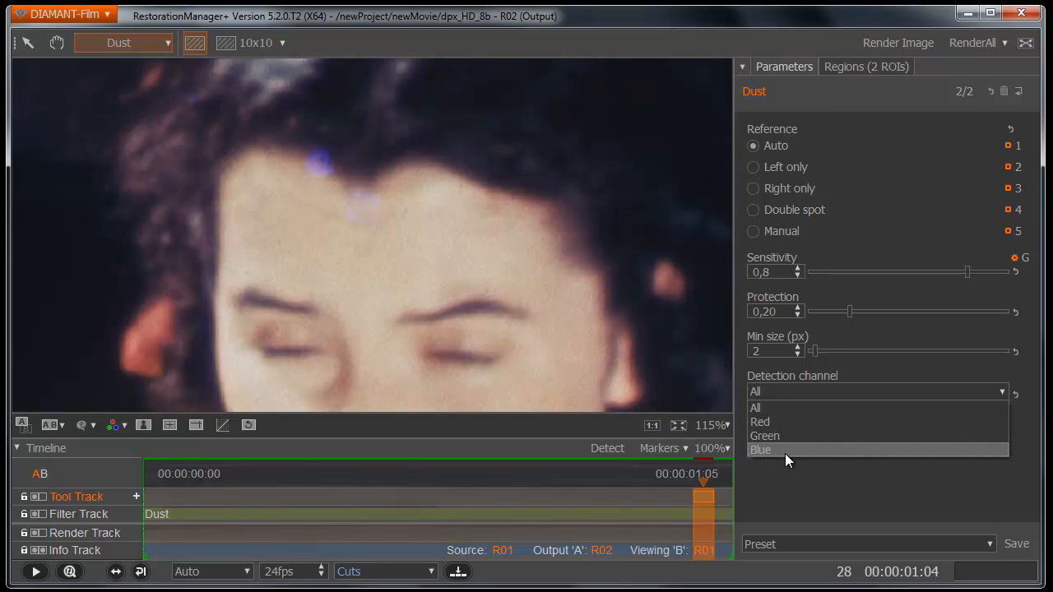
{"action": "left_click", "coordinate": [785, 450]}
Step: Mark two more Dust regions using Blue detection, one about 54 x 49 px over the jaw spot and one over the spot beside the hair
{"action": "scroll", "coordinate": [328, 176], "scroll_direction": "down", "scroll_amount": 2}
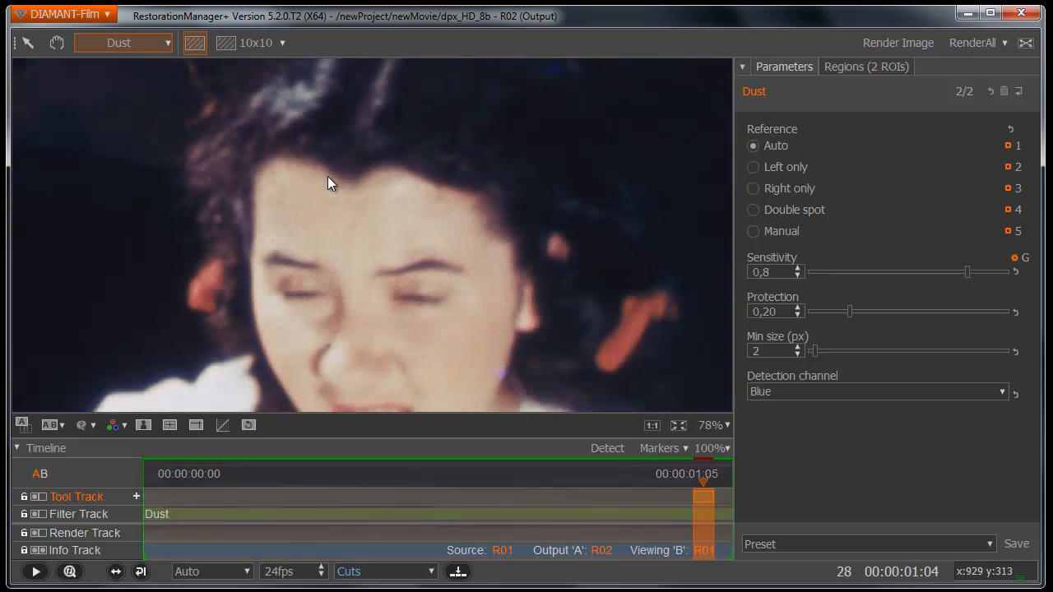
{"action": "scroll", "coordinate": [327, 176], "scroll_direction": "down", "scroll_amount": 2}
{"action": "left_click_drag", "start_coordinate": [442, 301], "coordinate": [455, 311]}
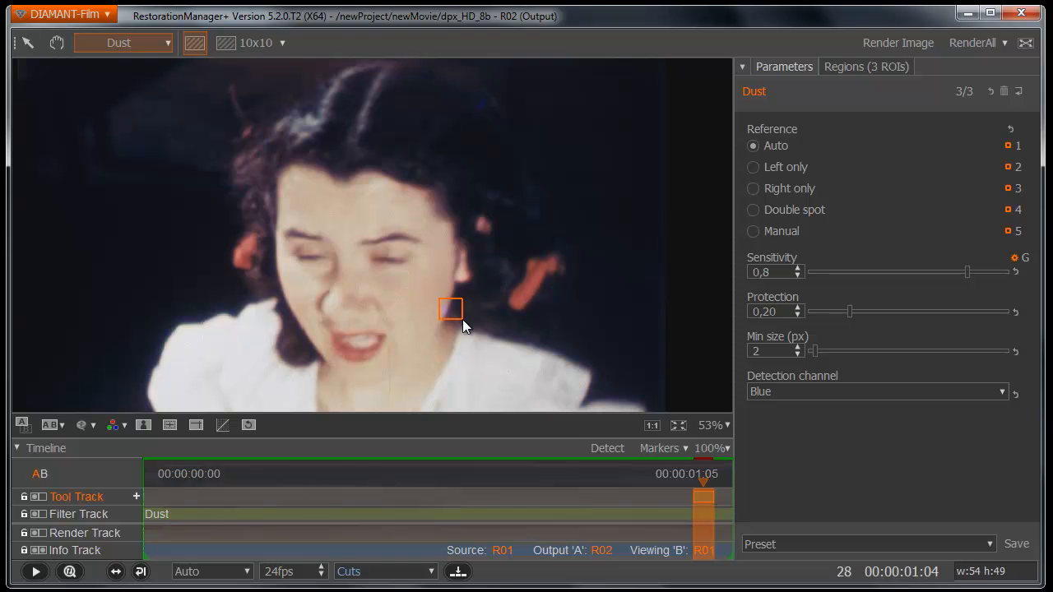
{"action": "scroll", "coordinate": [544, 116], "scroll_direction": "up", "scroll_amount": 2}
{"action": "left_click_drag", "start_coordinate": [443, 73], "coordinate": [486, 108]}
Step: Compare the repaired full image of frame 28 with the source
{"action": "scroll", "coordinate": [437, 253], "scroll_direction": "down", "scroll_amount": 4}
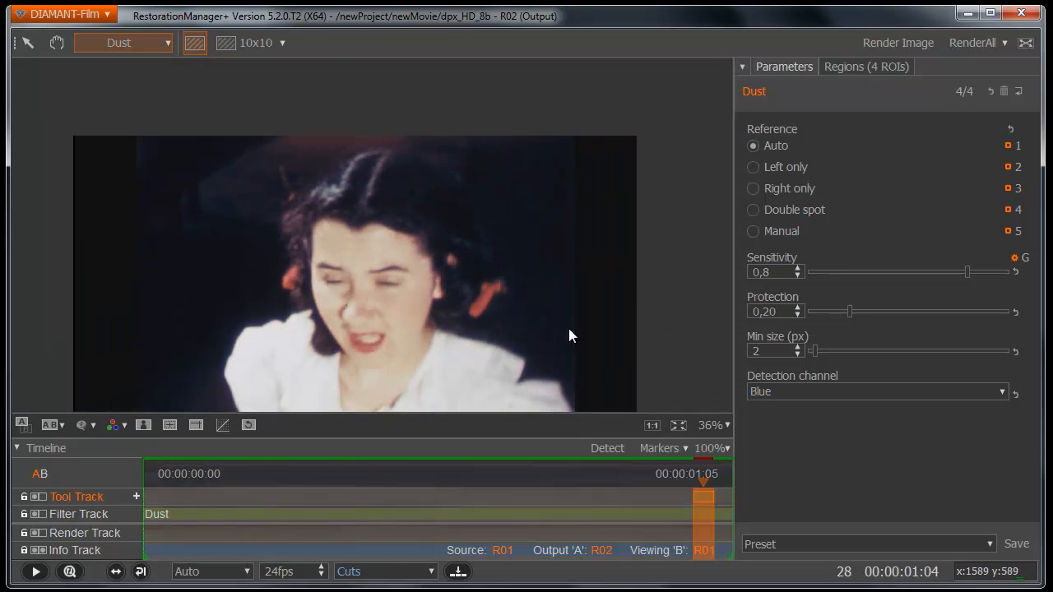
{"action": "scroll", "coordinate": [530, 302], "scroll_direction": "up", "scroll_amount": 1}
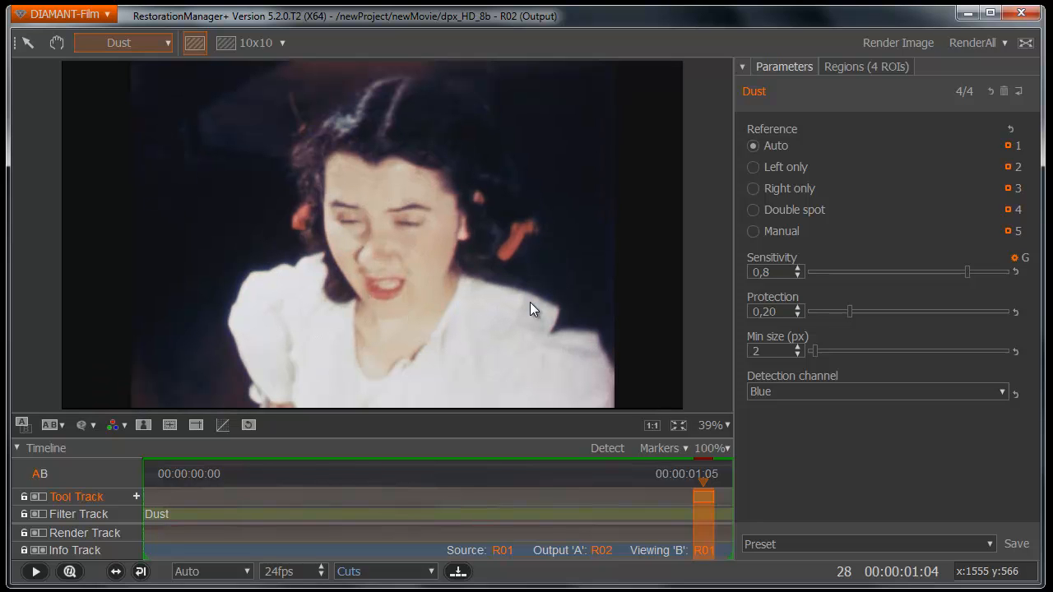
{"action": "key", "text": "space"}
{"action": "key", "text": "space"}
{"action": "key", "text": "space"}
{"action": "key", "text": "space"}
{"action": "key", "text": "space"}
{"action": "key", "text": "space"}
Step: Step back frame by frame from frame 28 to the start of the clip to check for remaining dust
{"action": "key", "text": "Left"}
{"action": "key", "text": "Left"}
{"action": "key", "text": "Left"}
{"action": "key", "text": "Left"}
{"action": "key", "text": "Left"}
{"action": "key", "text": "Left"}
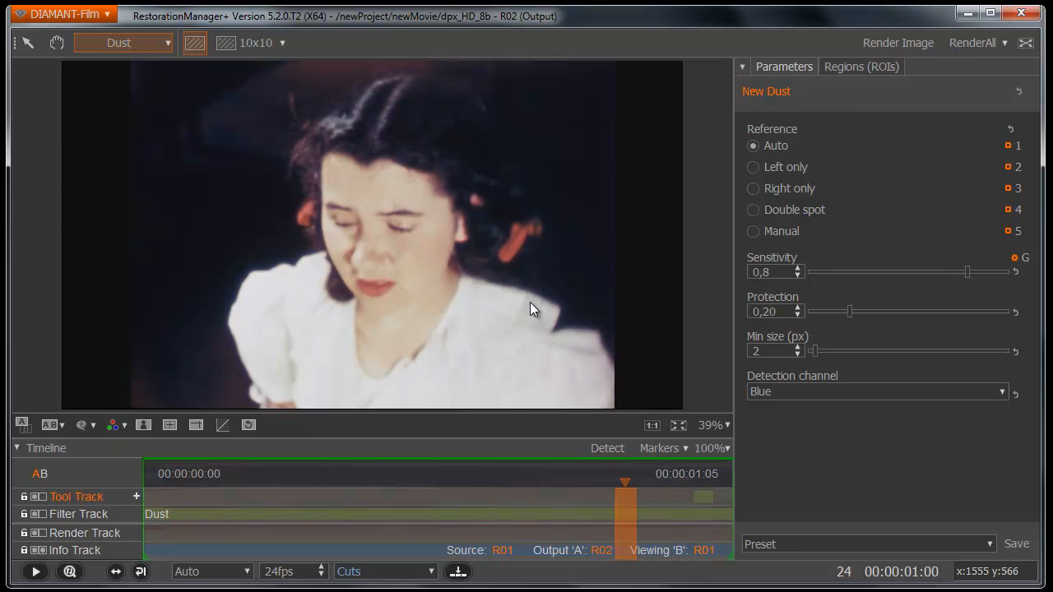
{"action": "key", "text": "Left"}
{"action": "key", "text": "Left"}
{"action": "key", "text": "Left"}
{"action": "key", "text": "Left"}
{"action": "key", "text": "Left"}
{"action": "key", "text": "Left"}
{"action": "key", "text": "Left"}
{"action": "key", "text": "Left"}
{"action": "key", "text": "Left"}
{"action": "key", "text": "Left"}
{"action": "key", "text": "Left"}
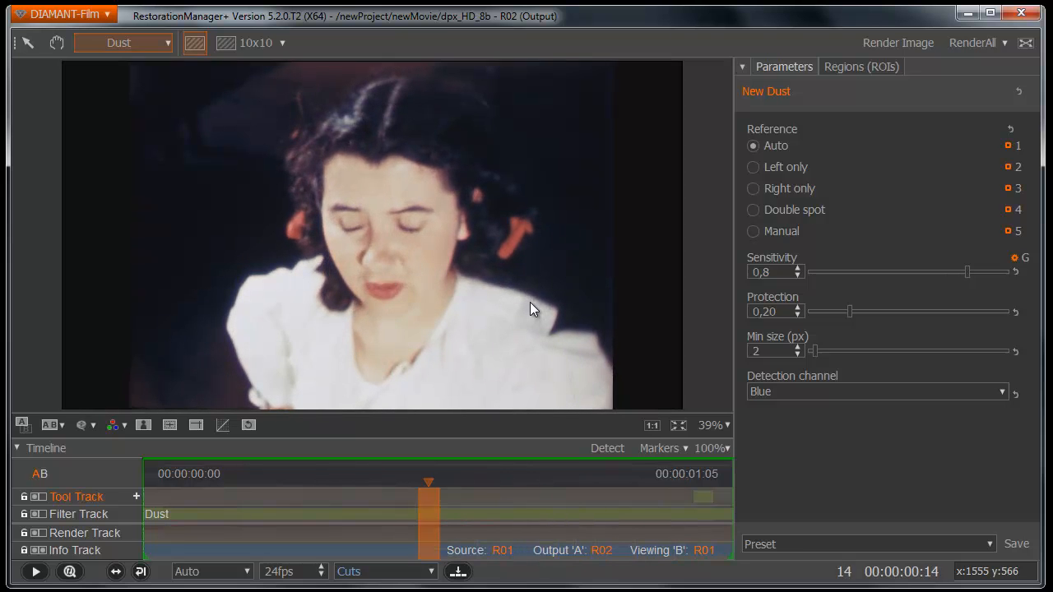
{"action": "key", "text": "Left"}
{"action": "key", "text": "Left"}
{"action": "key", "text": "Left"}
{"action": "key", "text": "Left"}
{"action": "key", "text": "Left"}
{"action": "key", "text": "Left"}
{"action": "key", "text": "Left"}
{"action": "key", "text": "Left"}
{"action": "key", "text": "Left"}
{"action": "key", "text": "Left"}
{"action": "key", "text": "Left"}
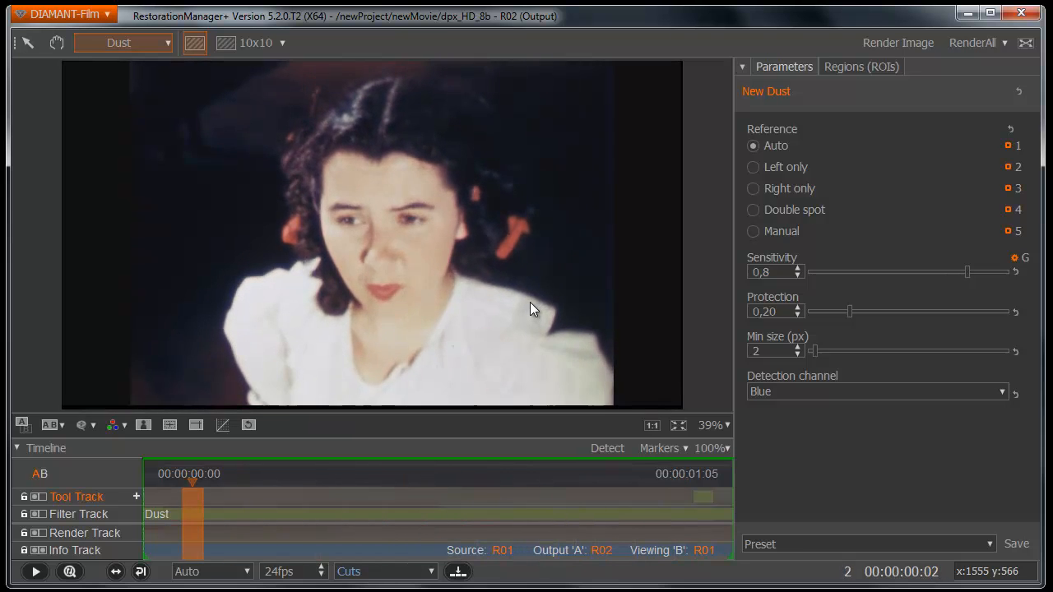
{"action": "key", "text": "Right"}
{"action": "key", "text": "Right"}
{"action": "key", "text": "Right"}
{"action": "key", "text": "Left"}
{"action": "key", "text": "Left"}
{"action": "key", "text": "Left"}
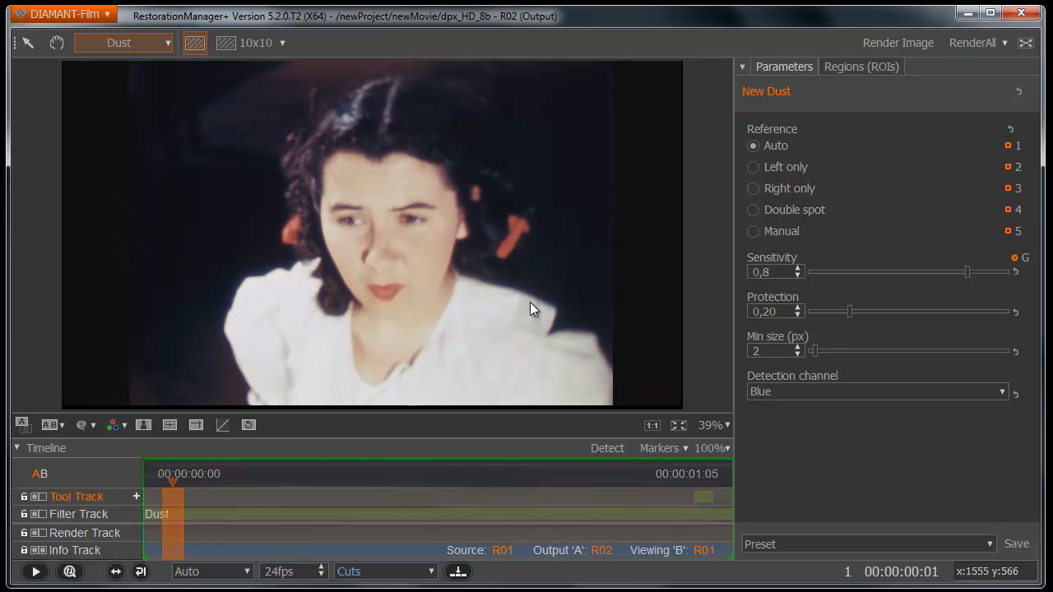
Step: Step back and forth between frames 0 and 1 to compare the image edge beside the yellow vertical line
{"action": "key", "text": "Right"}
{"action": "key", "text": "Right"}
{"action": "key", "text": "Left"}
{"action": "key", "text": "Left"}
{"action": "key", "text": "Right"}
{"action": "key", "text": "Left"}
{"action": "key", "text": "Right"}
{"action": "key", "text": "Left"}
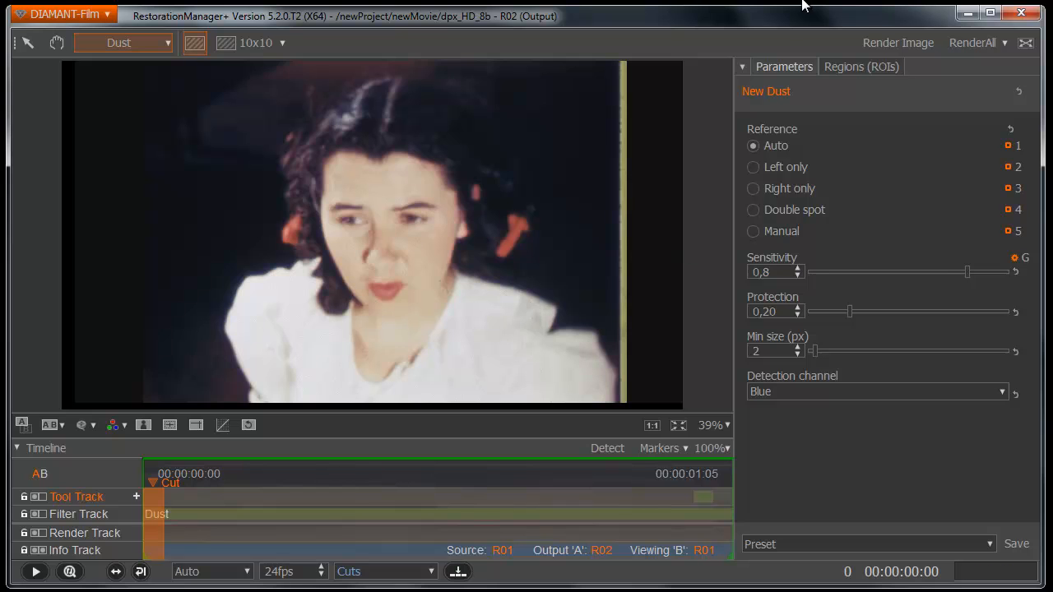
{"action": "scroll", "coordinate": [560, 178], "scroll_direction": "down", "scroll_amount": 1}
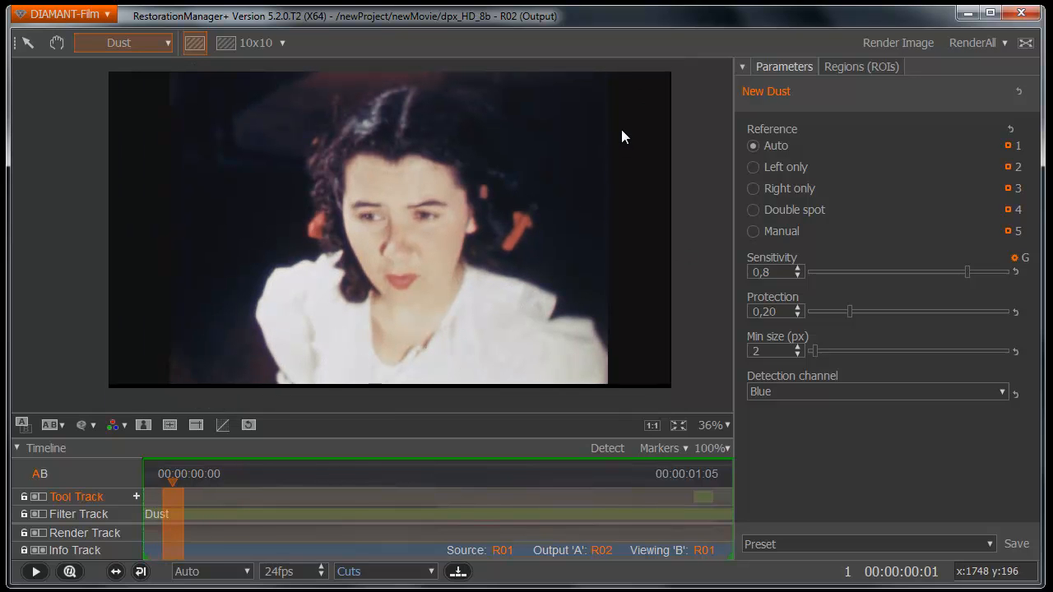
{"action": "key", "text": "Right"}
{"action": "key", "text": "Left"}
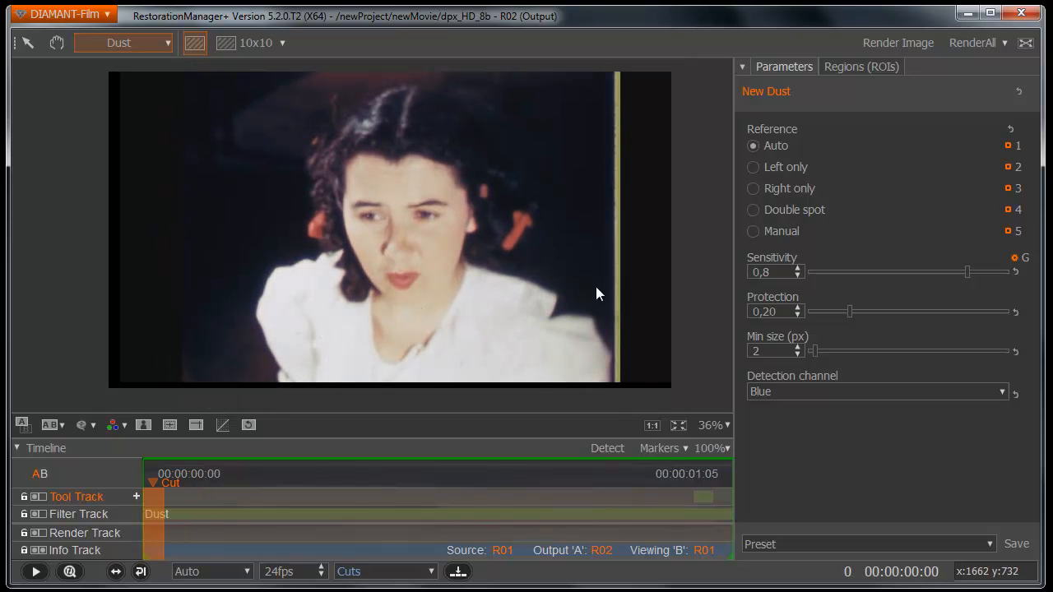
Step: Mark an Interpolate region over the yellow vertical line at the right edge of frame 0 and set its blending width to 0
{"action": "left_click", "coordinate": [167, 44]}
{"action": "left_click", "coordinate": [139, 178]}
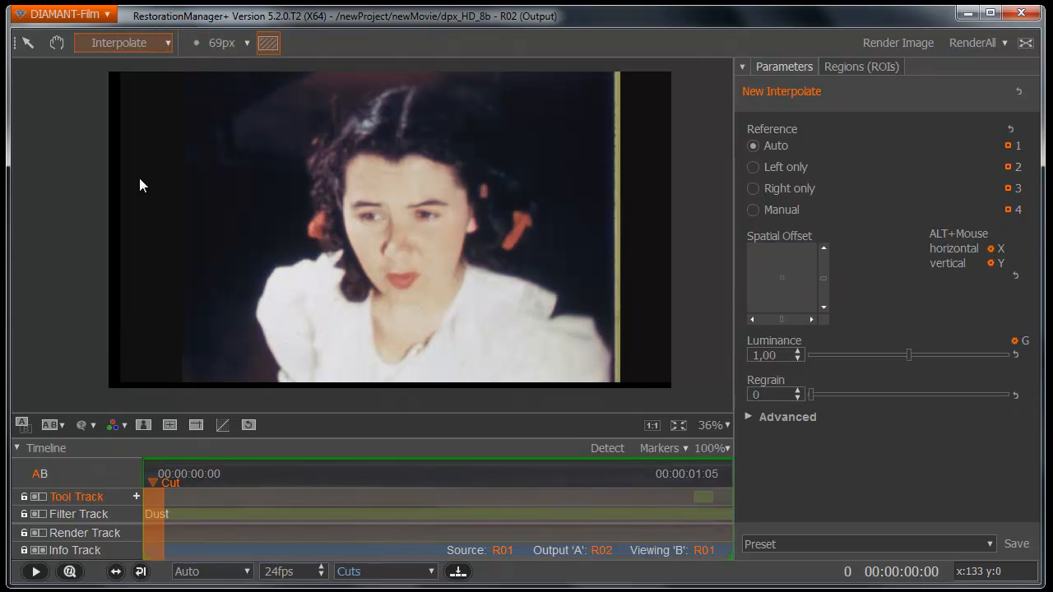
{"action": "left_click", "coordinate": [199, 45]}
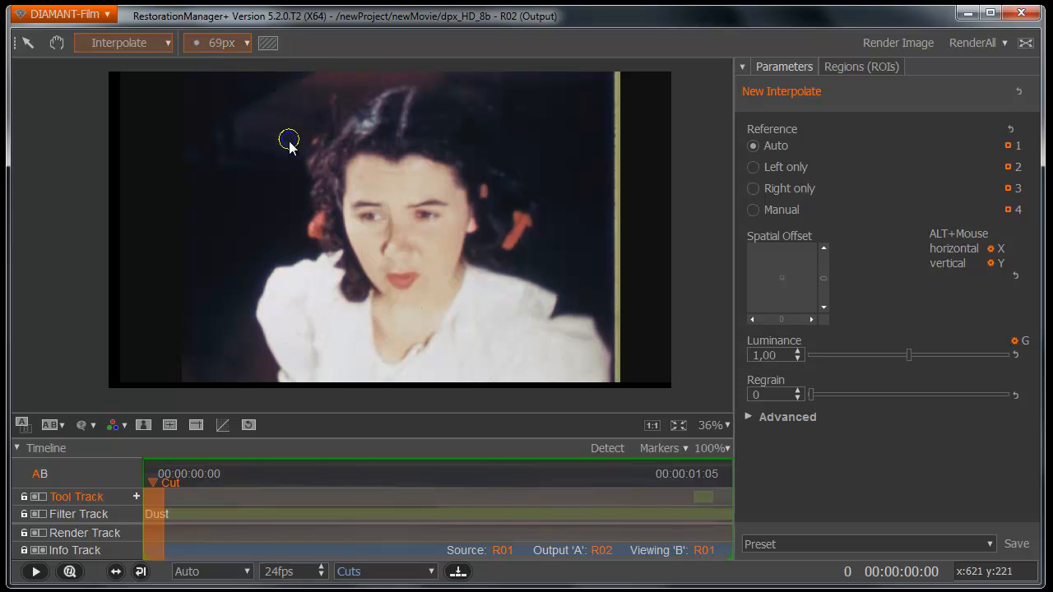
{"action": "left_click", "coordinate": [268, 42]}
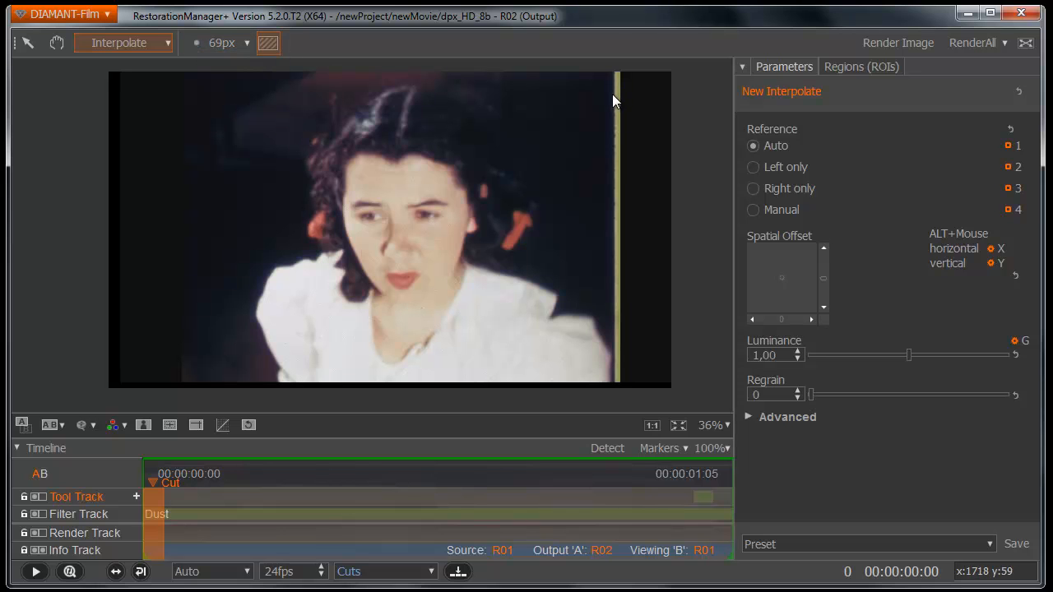
{"action": "left_click_drag", "start_coordinate": [603, 63], "coordinate": [627, 279]}
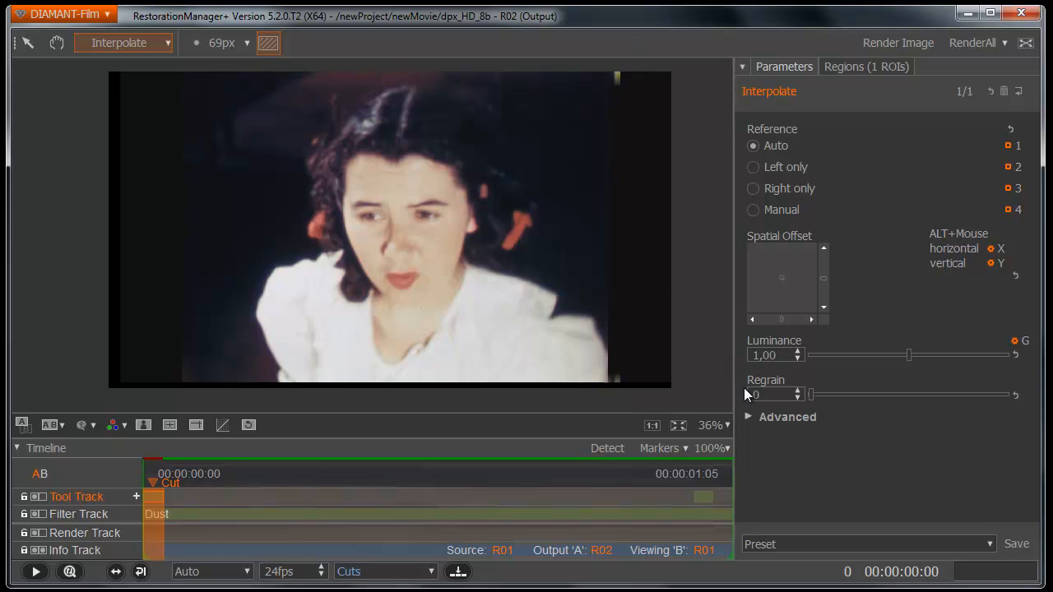
{"action": "left_click", "coordinate": [748, 418]}
{"action": "left_click_drag", "start_coordinate": [831, 452], "coordinate": [808, 453]}
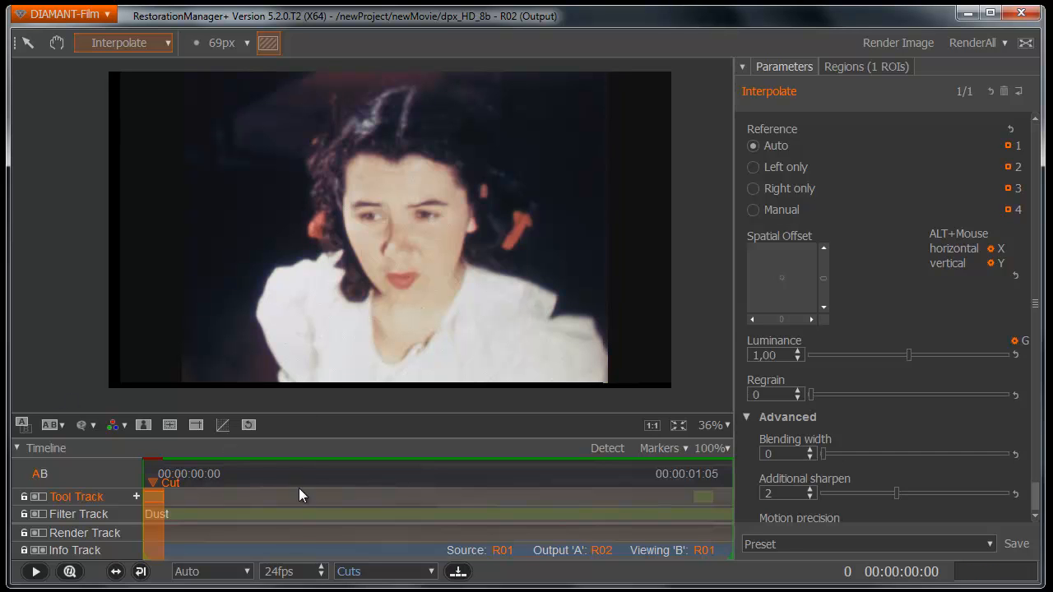
Step: Play the clip from the start to frame 14, and step forward to frame 25 to check for remaining defects
{"action": "key", "text": "space"}
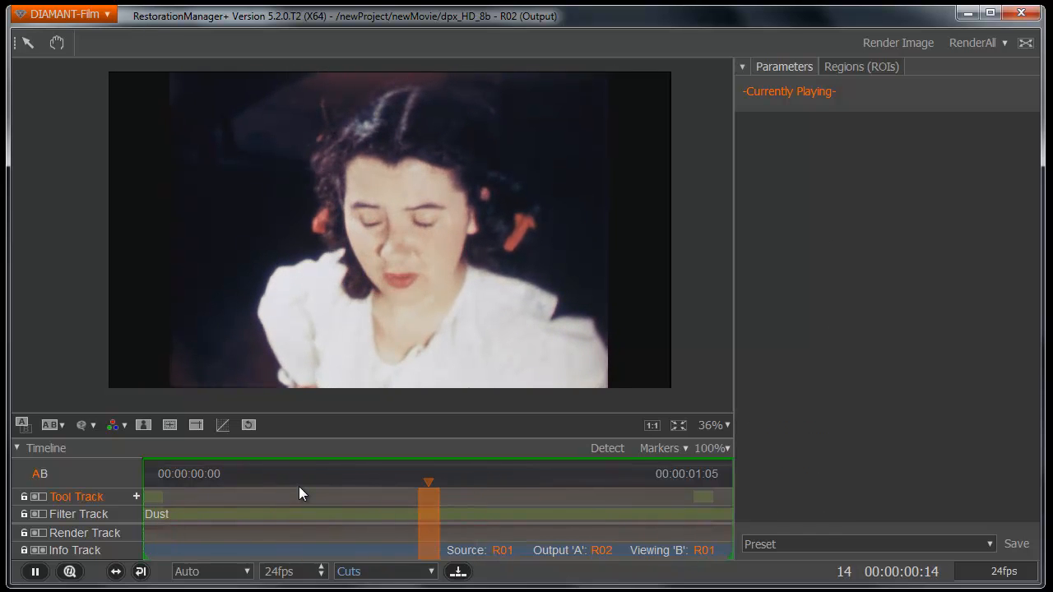
{"action": "key", "text": "space"}
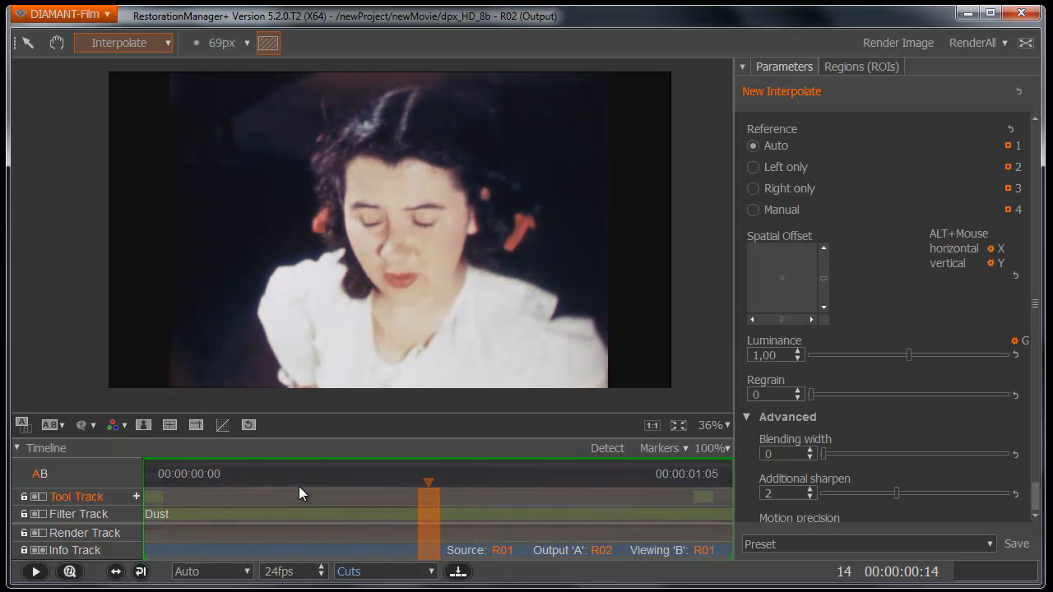
{"action": "key", "text": "Left"}
{"action": "key", "text": "Right"}
{"action": "key", "text": "Right"}
{"action": "key", "text": "Right"}
{"action": "key", "text": "Right"}
{"action": "key", "text": "Right"}
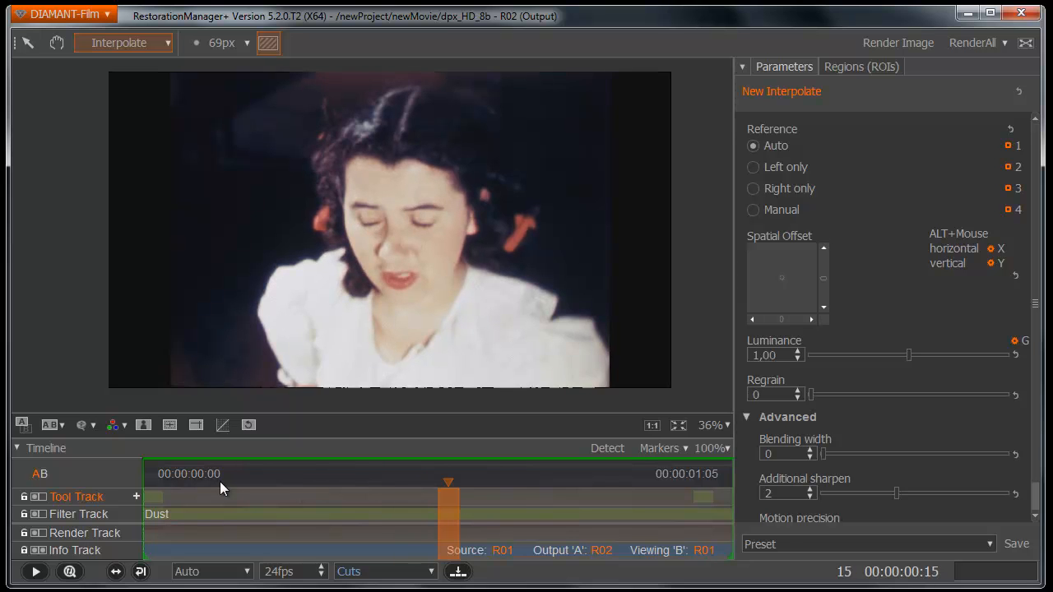
{"action": "key", "text": "Right"}
{"action": "key", "text": "Right"}
{"action": "key", "text": "Right"}
{"action": "key", "text": "Right"}
{"action": "key", "text": "Right"}
{"action": "key", "text": "Right"}
{"action": "key", "text": "Right"}
{"action": "key", "text": "Right"}
{"action": "key", "text": "Right"}
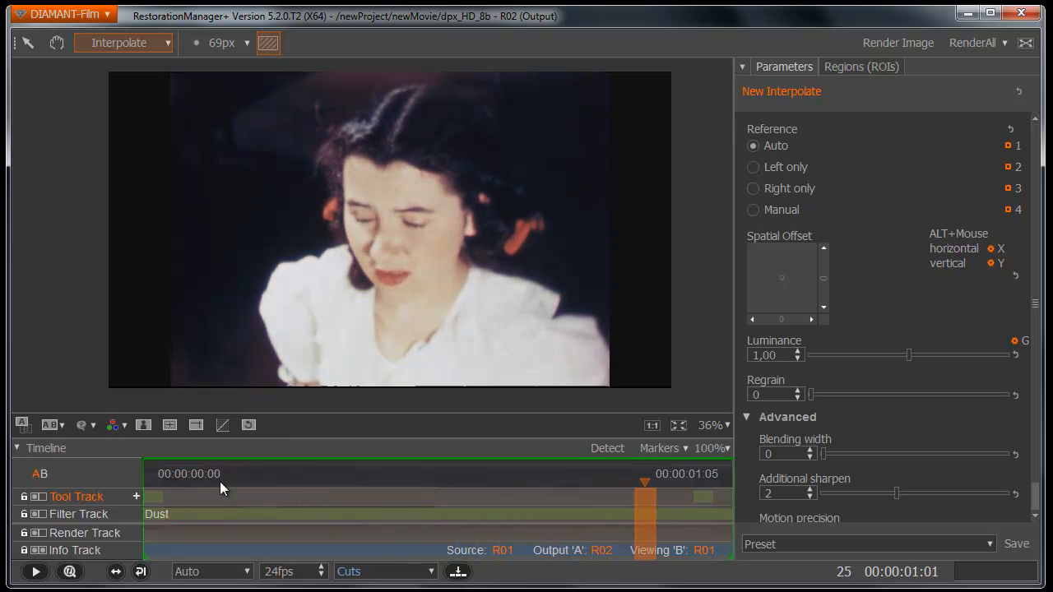
Step: Step back frame by frame from frame 25 to frame 14 to check the image for defects
{"action": "key", "text": "Left"}
{"action": "key", "text": "Left"}
{"action": "key", "text": "Left"}
{"action": "key", "text": "Left"}
{"action": "key", "text": "Left"}
{"action": "key", "text": "Left"}
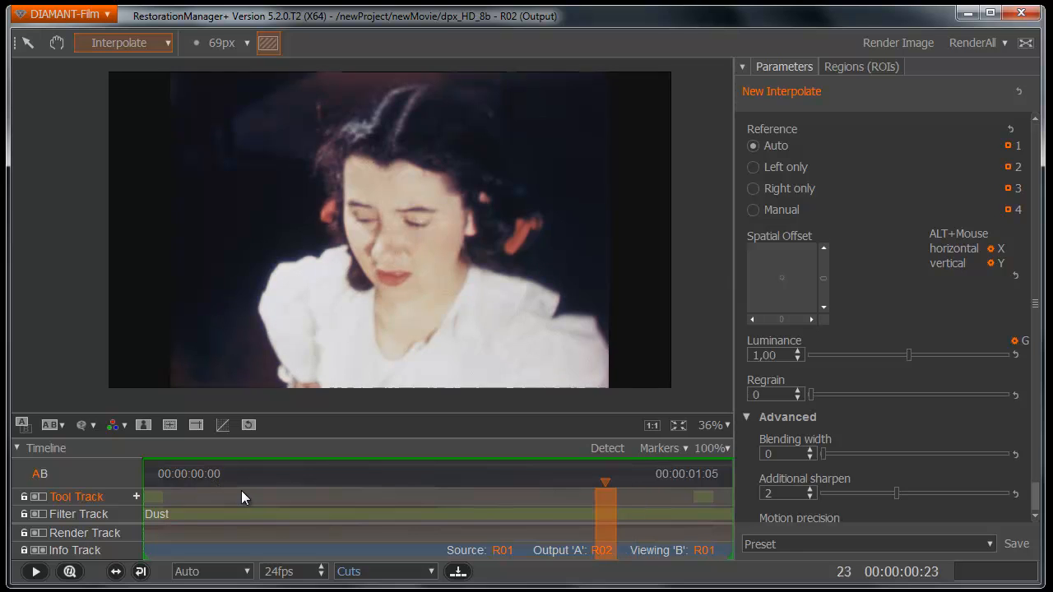
{"action": "key", "text": "Left"}
{"action": "key", "text": "Left"}
{"action": "key", "text": "Left"}
{"action": "key", "text": "Left"}
{"action": "key", "text": "Left"}
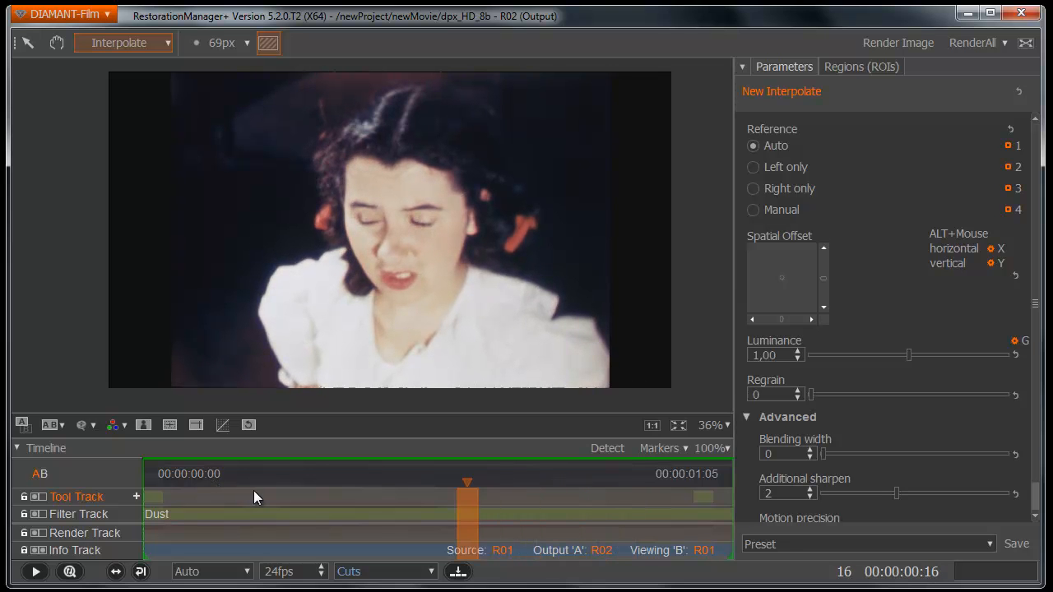
{"action": "key", "text": "Left"}
{"action": "key", "text": "Left"}
{"action": "key", "text": "Left"}
{"action": "key", "text": "Left"}
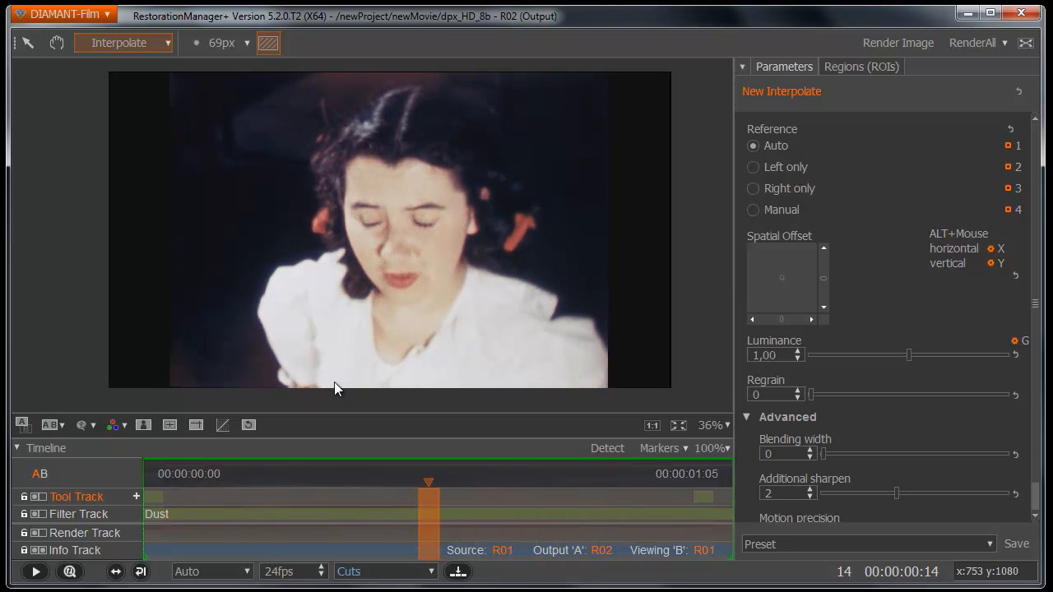
Step: Step forward frame by frame from frame 14 to frame 26 to look for areas altered by the dust filter
{"action": "key", "text": "Right"}
{"action": "key", "text": "Right"}
{"action": "key", "text": "Right"}
{"action": "key", "text": "Right"}
{"action": "key", "text": "Right"}
{"action": "key", "text": "Right"}
{"action": "key", "text": "Right"}
{"action": "key", "text": "Right"}
{"action": "key", "text": "Right"}
{"action": "key", "text": "Right"}
{"action": "key", "text": "Right"}
{"action": "key", "text": "Right"}
{"action": "key", "text": "Right"}
{"action": "key", "text": "Right"}
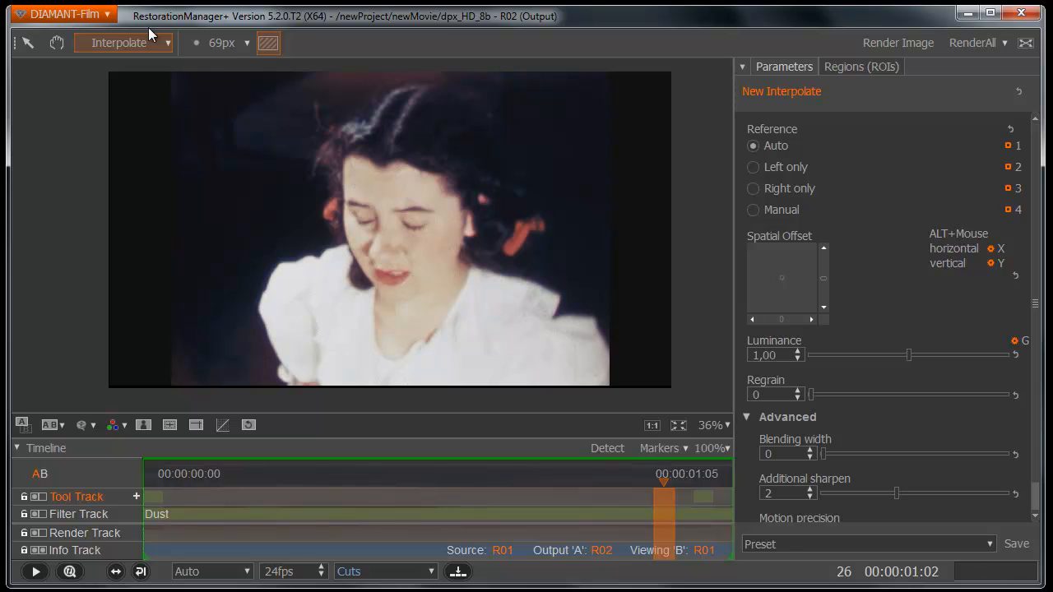
Step: Restore a spot on the woman's forehead in frame 26 with an 83 px HistoryBrush dab
{"action": "left_click", "coordinate": [163, 45]}
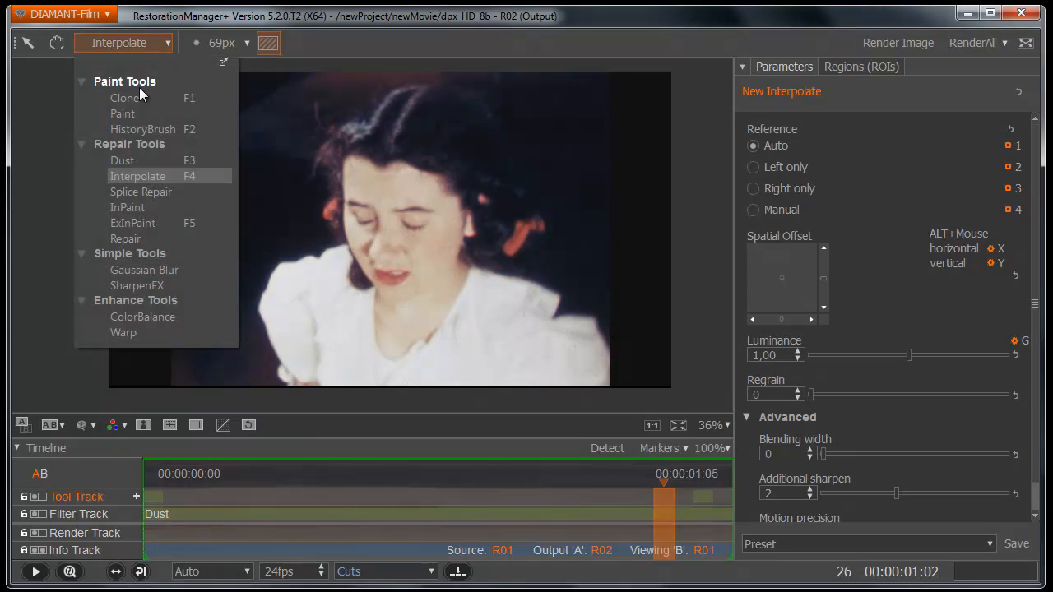
{"action": "left_click", "coordinate": [144, 129]}
{"action": "scroll", "coordinate": [372, 198], "scroll_direction": "up", "scroll_amount": 4}
{"action": "left_click", "coordinate": [369, 195]}
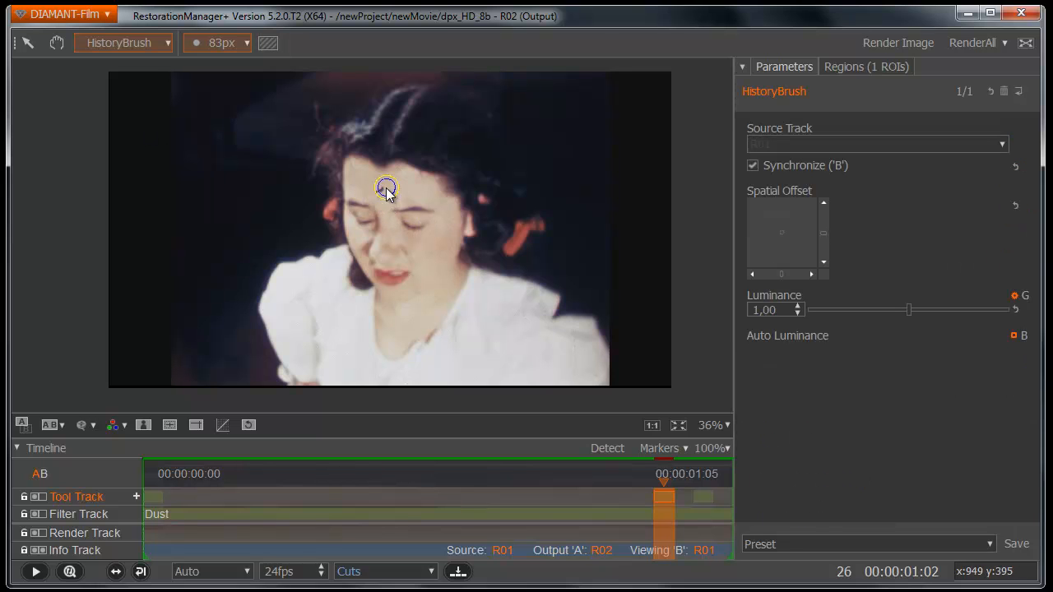